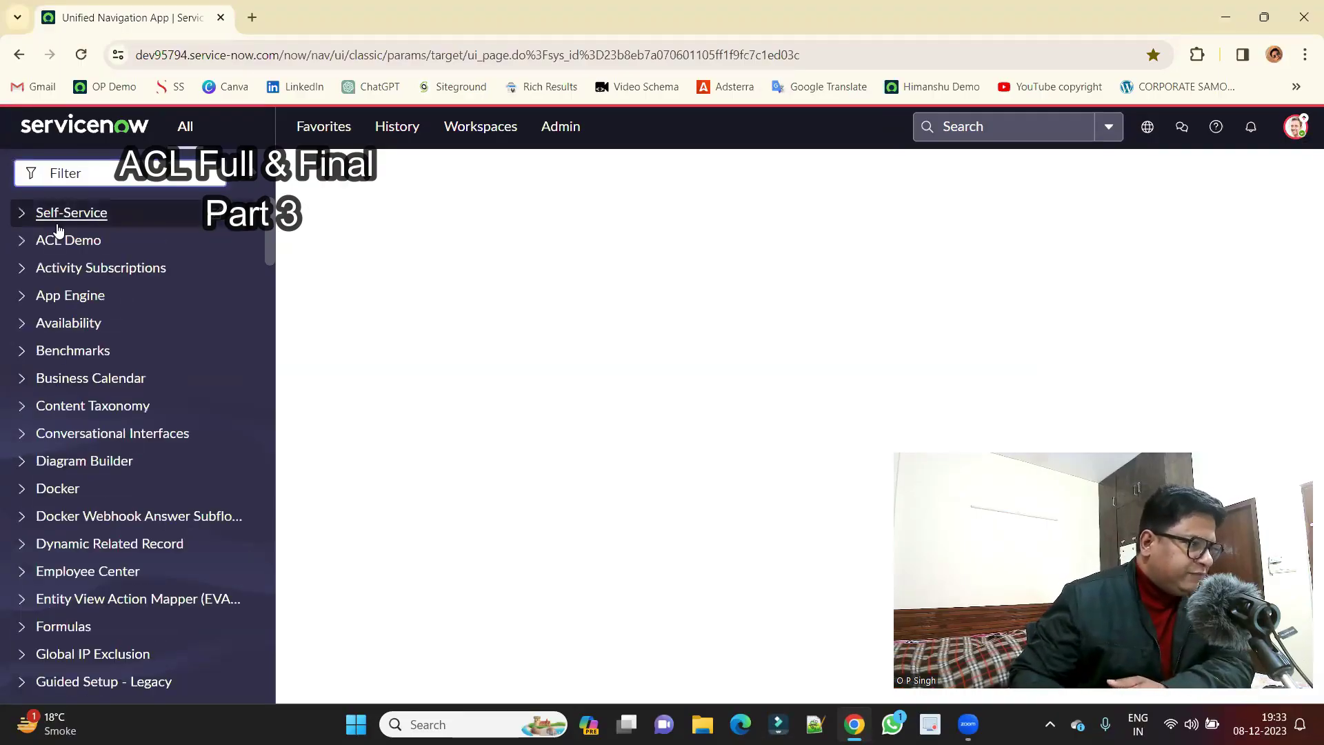
# Open the ACL Demos list in a new tab and bring up its table definition from the Number column
pyautogui.click(69, 247)
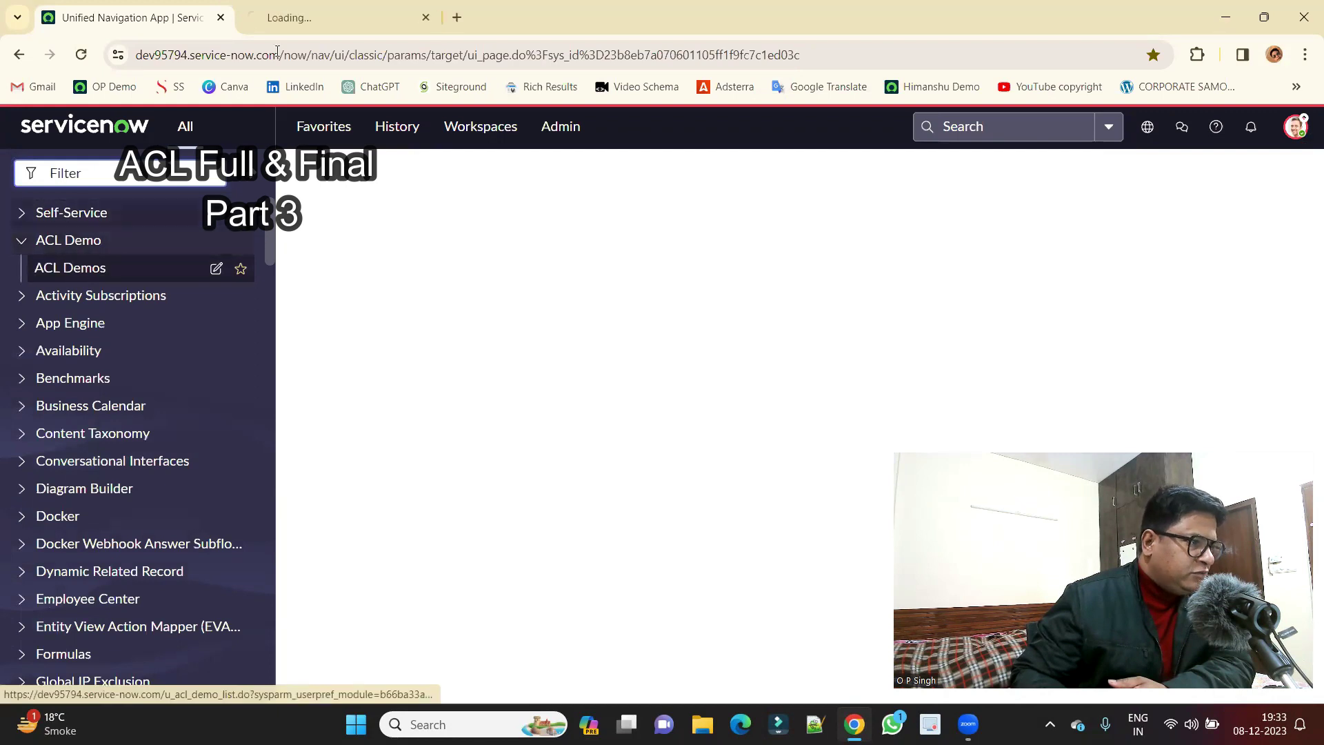
pyautogui.middleClick(74, 270)
pyautogui.click(328, 18)
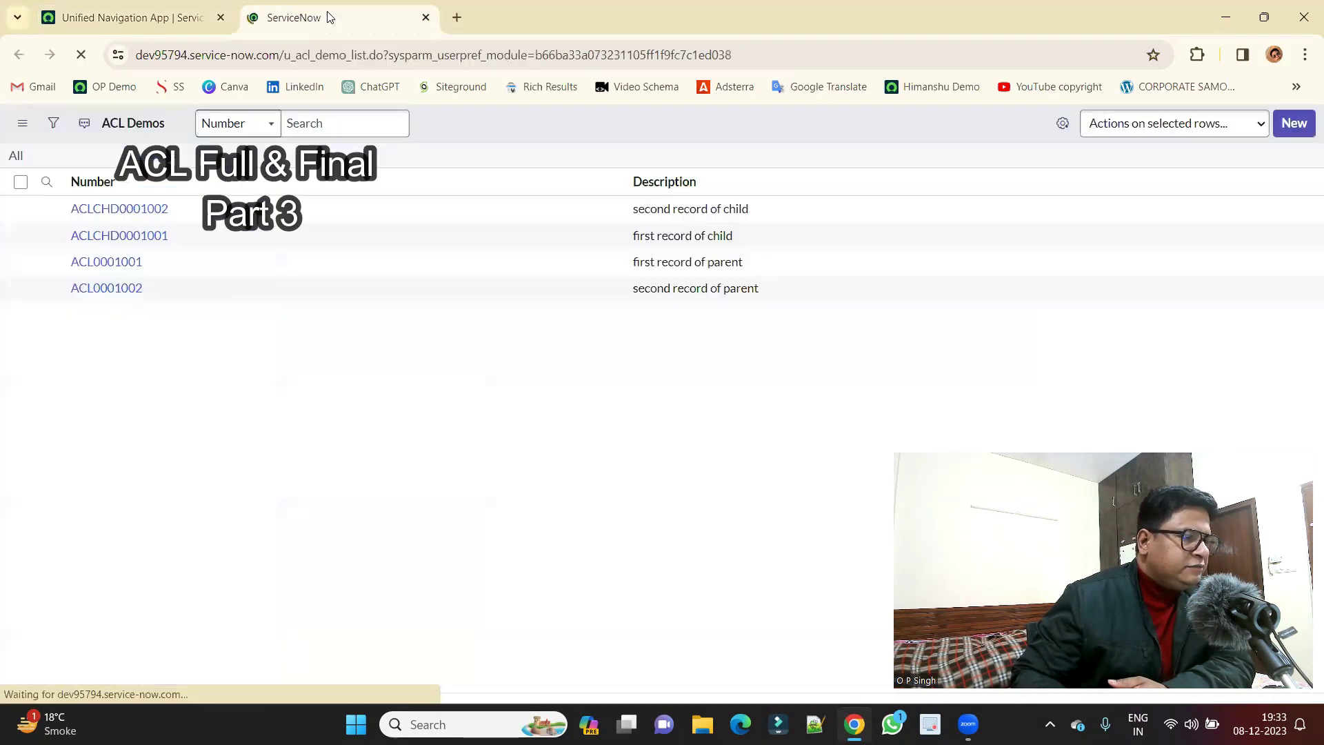
pyautogui.rightClick(310, 173)
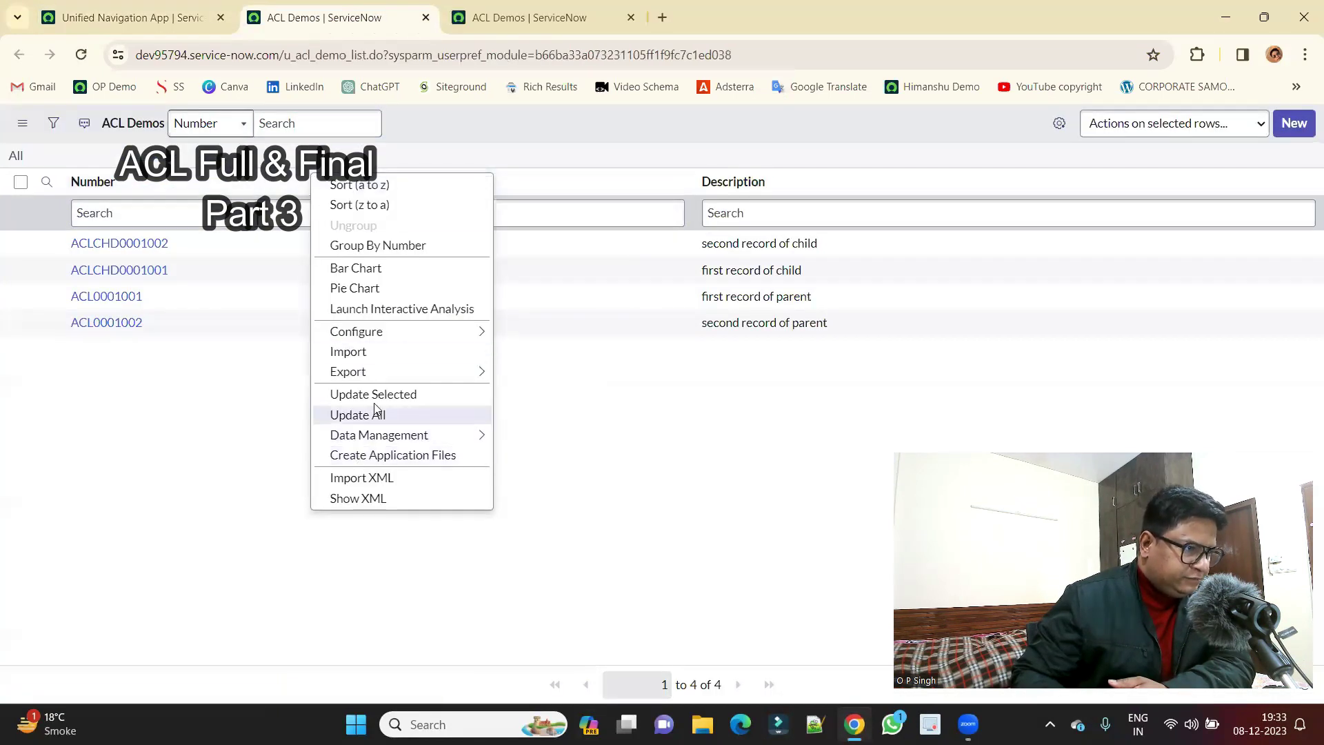
pyautogui.click(532, 352)
pyautogui.scroll(-10, 159, 546)
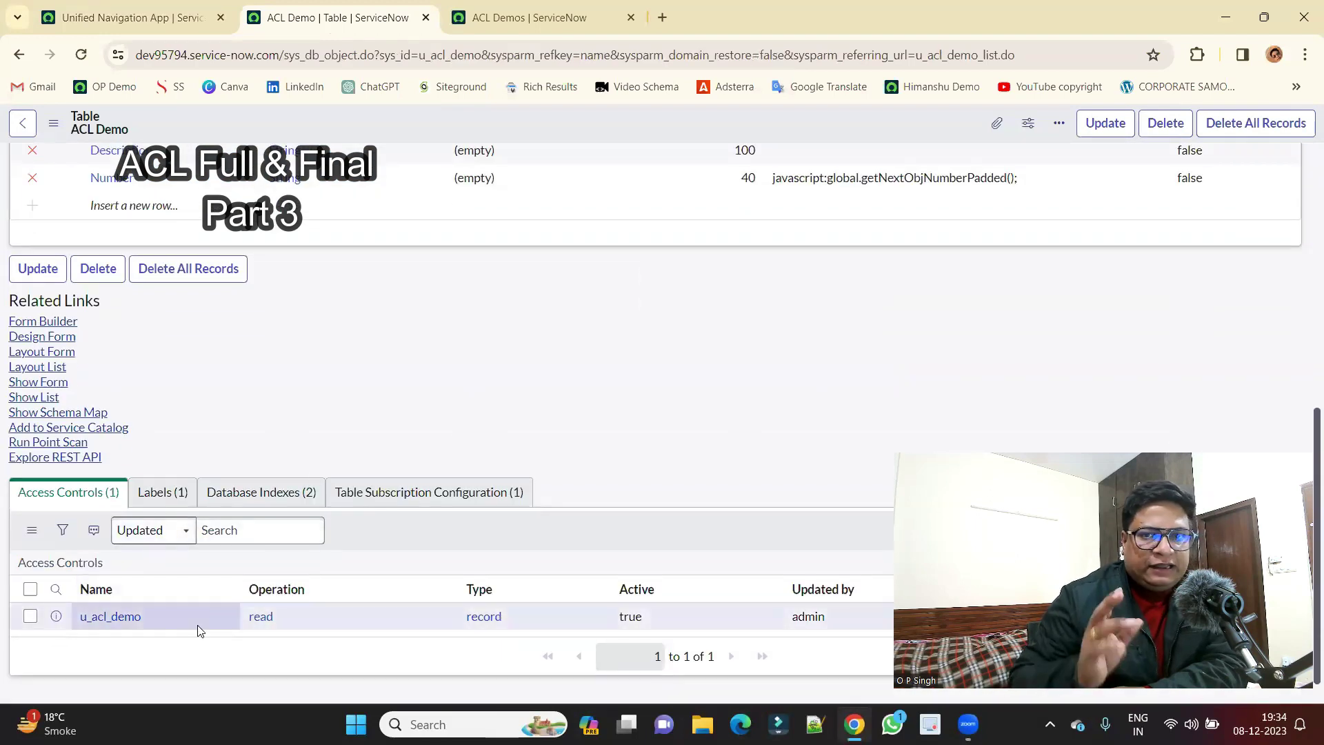
# Open the u_acl_demo read access control in its own tab, then return to the table definition
pyautogui.middleClick(56, 616)
pyautogui.moveTo(722, 17); pyautogui.dragTo(517, 17)
pyautogui.scroll(-2, 381, 552)
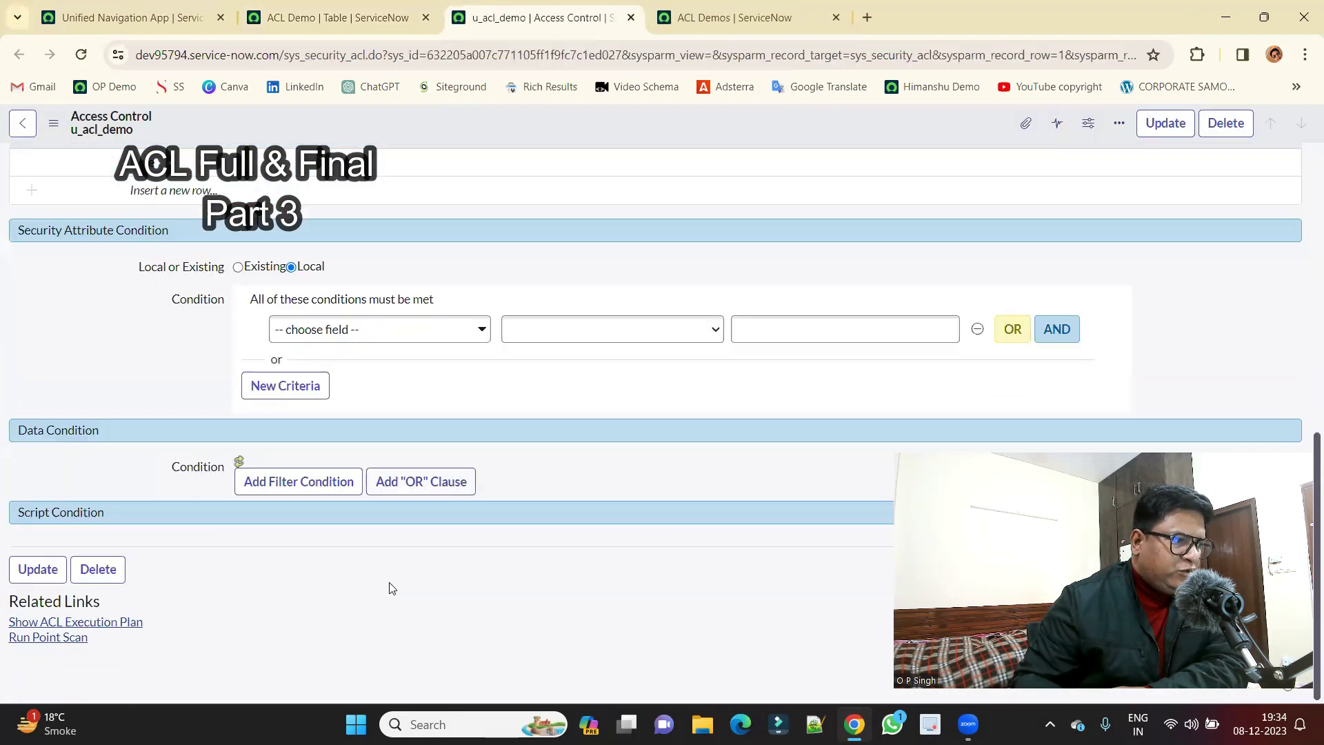
pyautogui.scroll(6, 386, 585)
pyautogui.scroll(2, 247, 451)
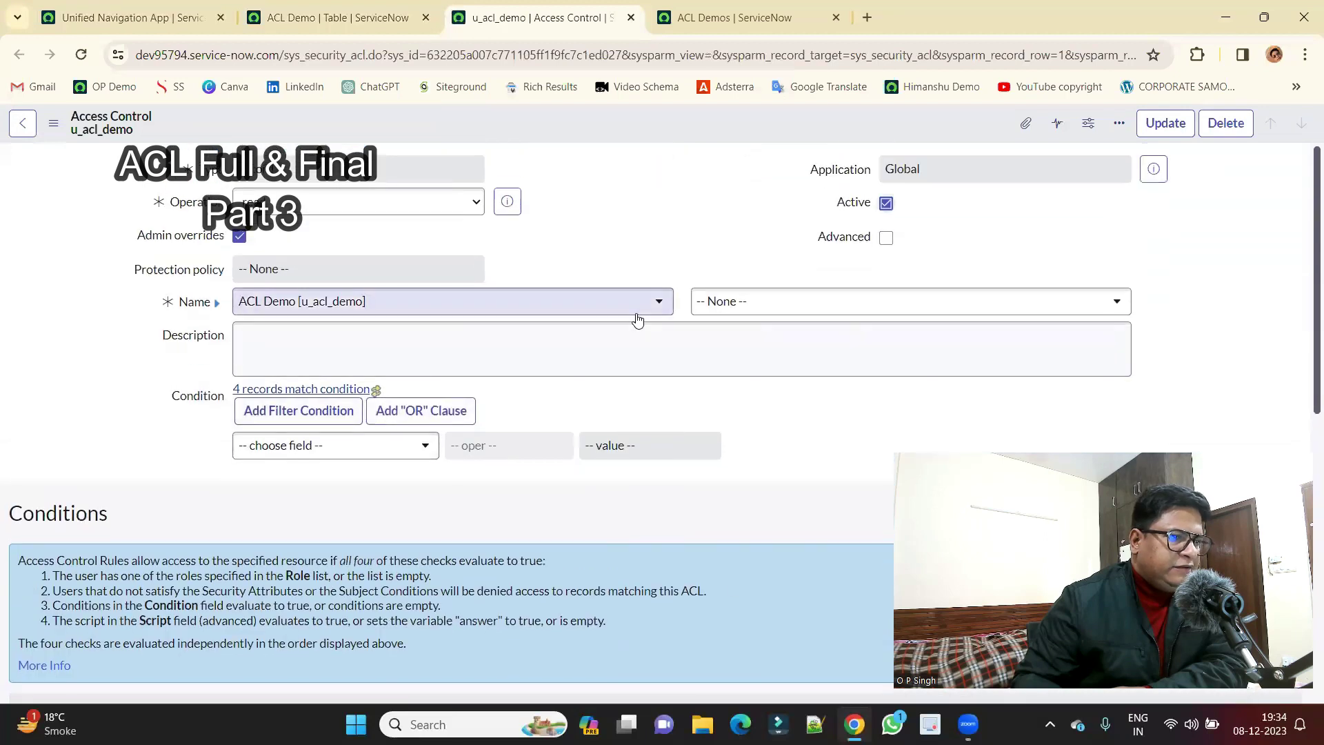
pyautogui.click(320, 4)
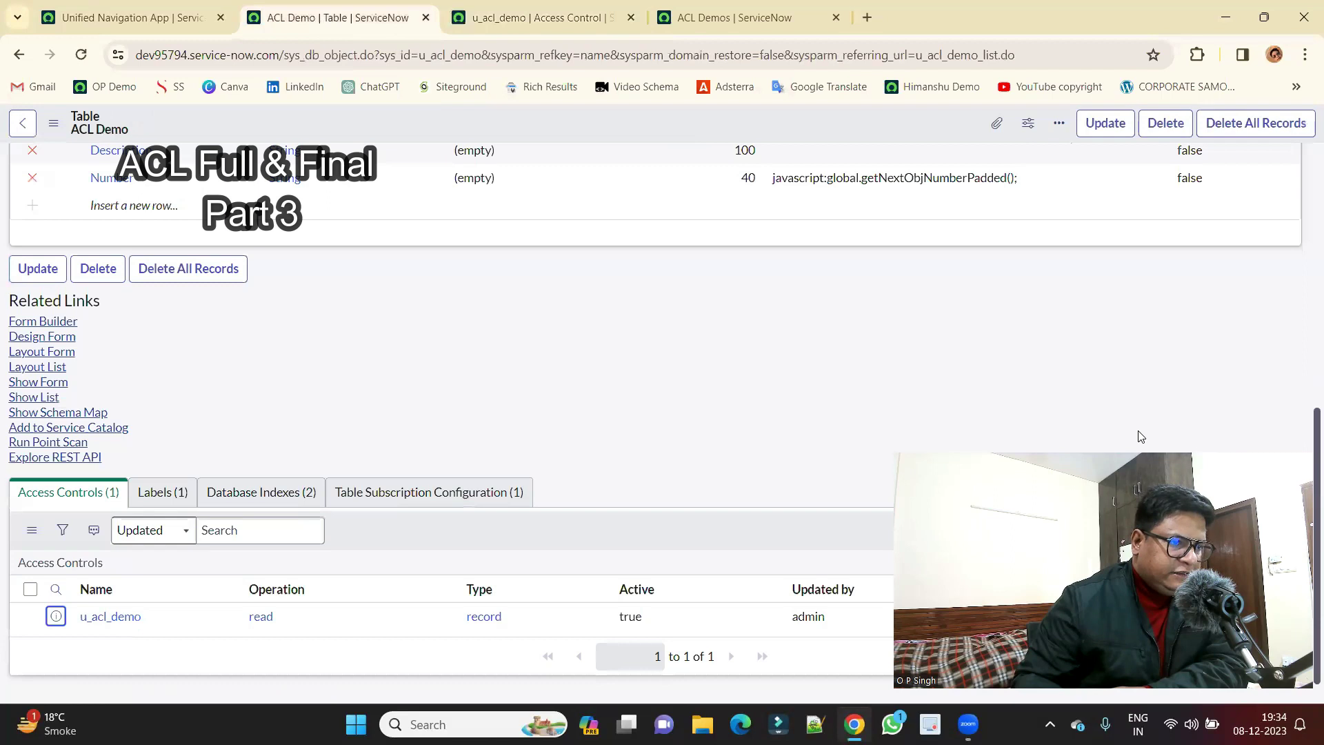
# Start a new access control with Operation read on the ACL Demo Description field
pyautogui.click(1271, 529)
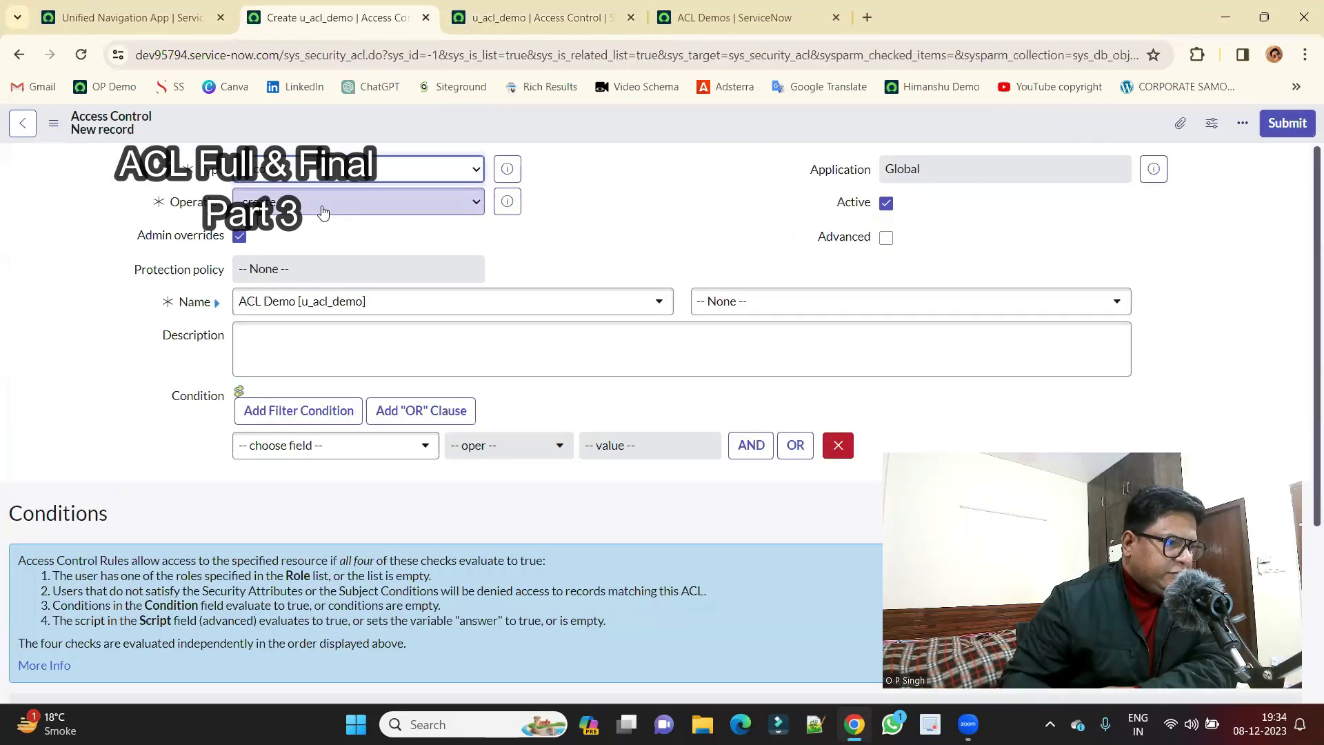
pyautogui.click(322, 211)
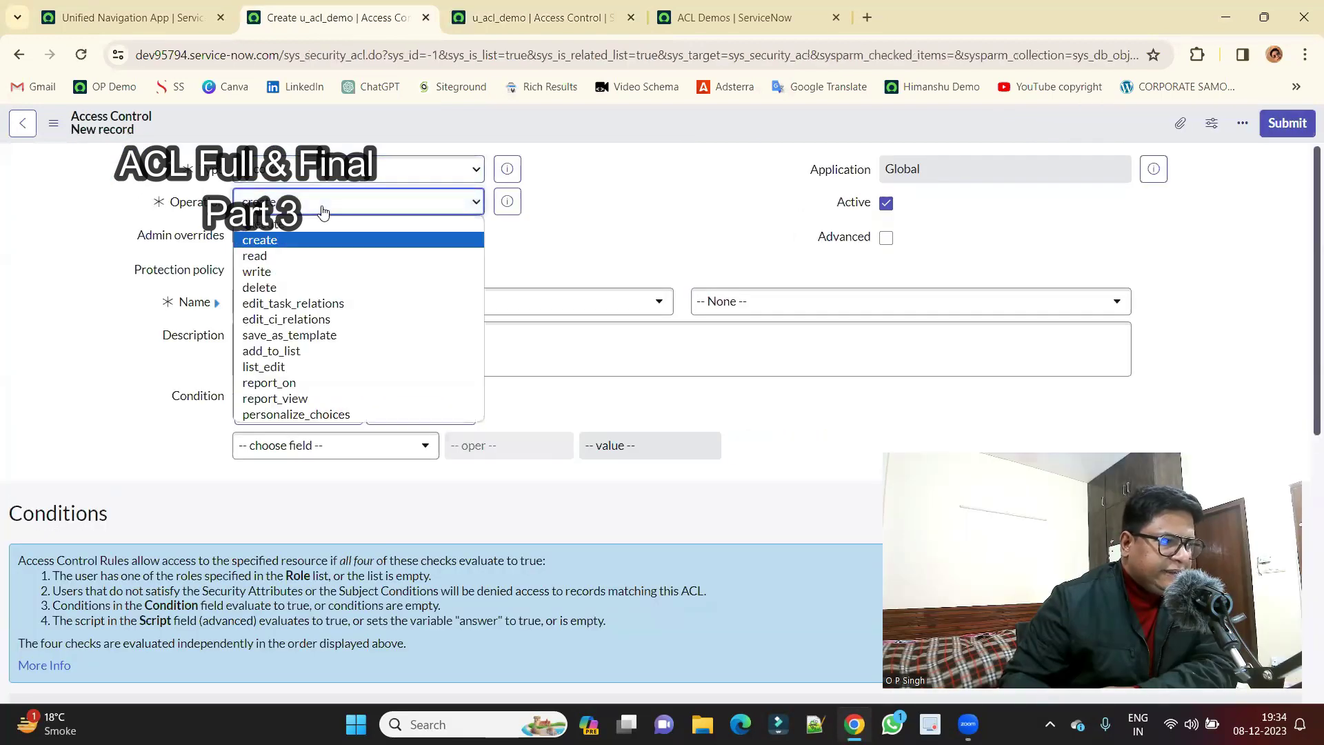
pyautogui.click(307, 255)
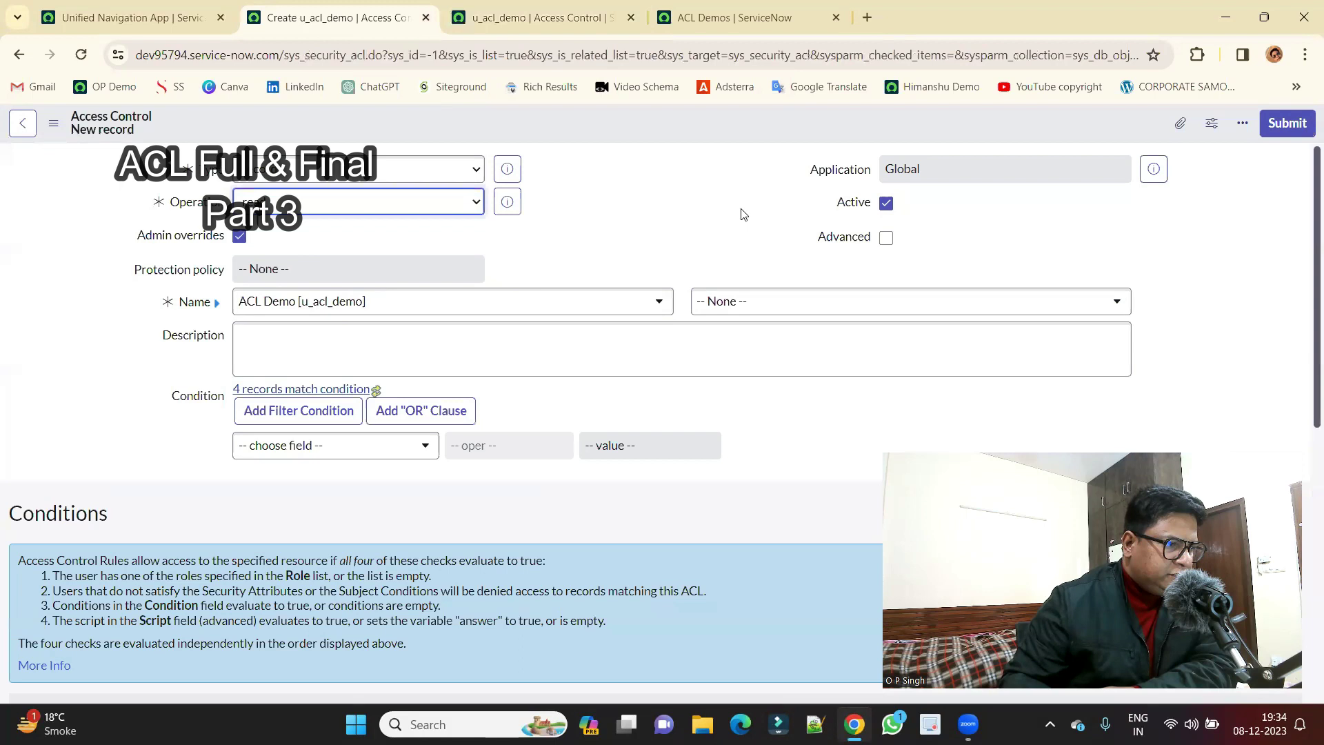
pyautogui.click(740, 304)
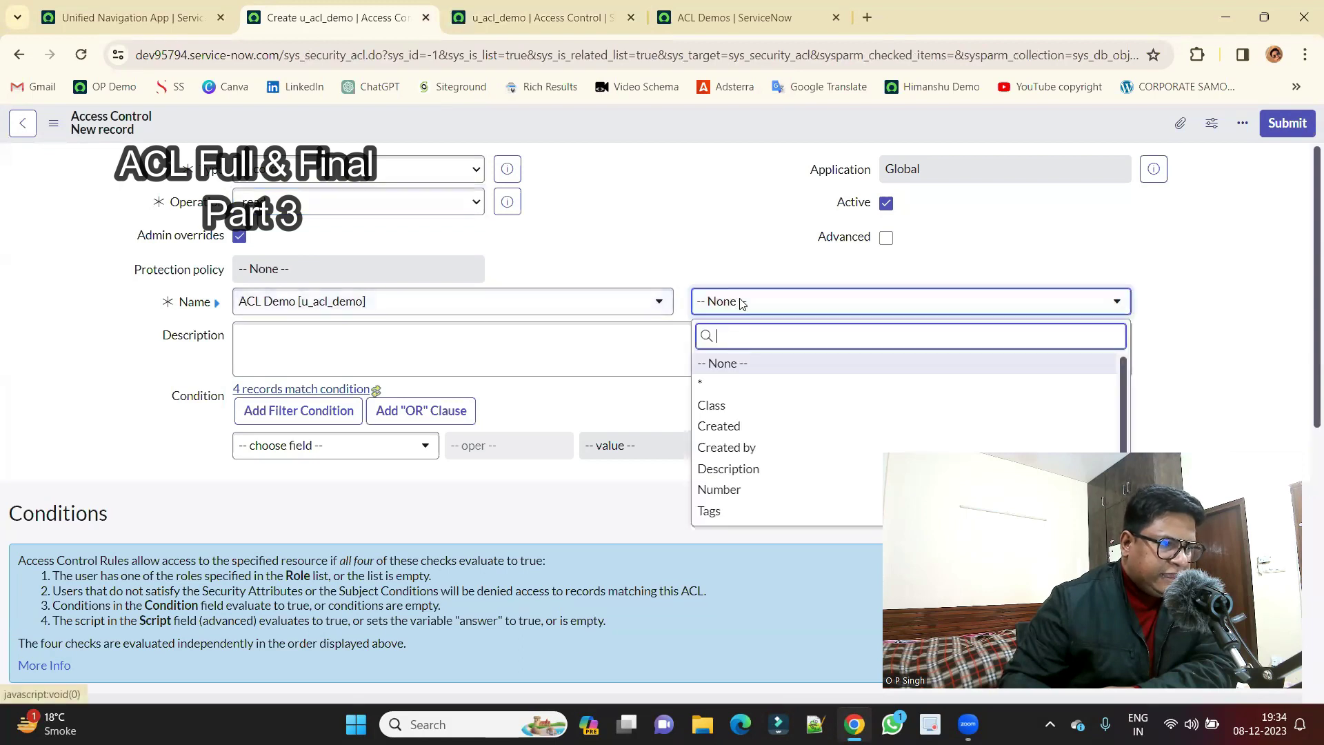
pyautogui.click(745, 473)
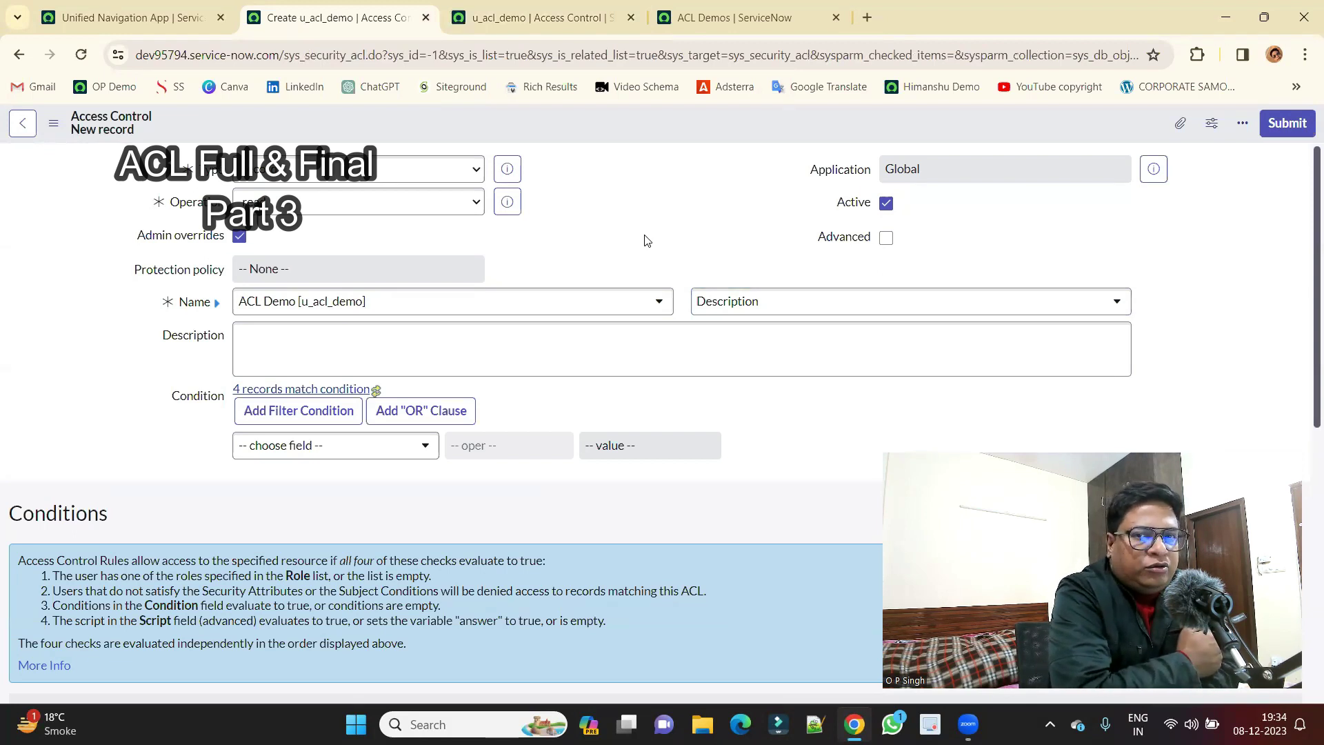
# Save the new u_acl_demo.u_description access control and review its access checks
pyautogui.rightClick(652, 130)
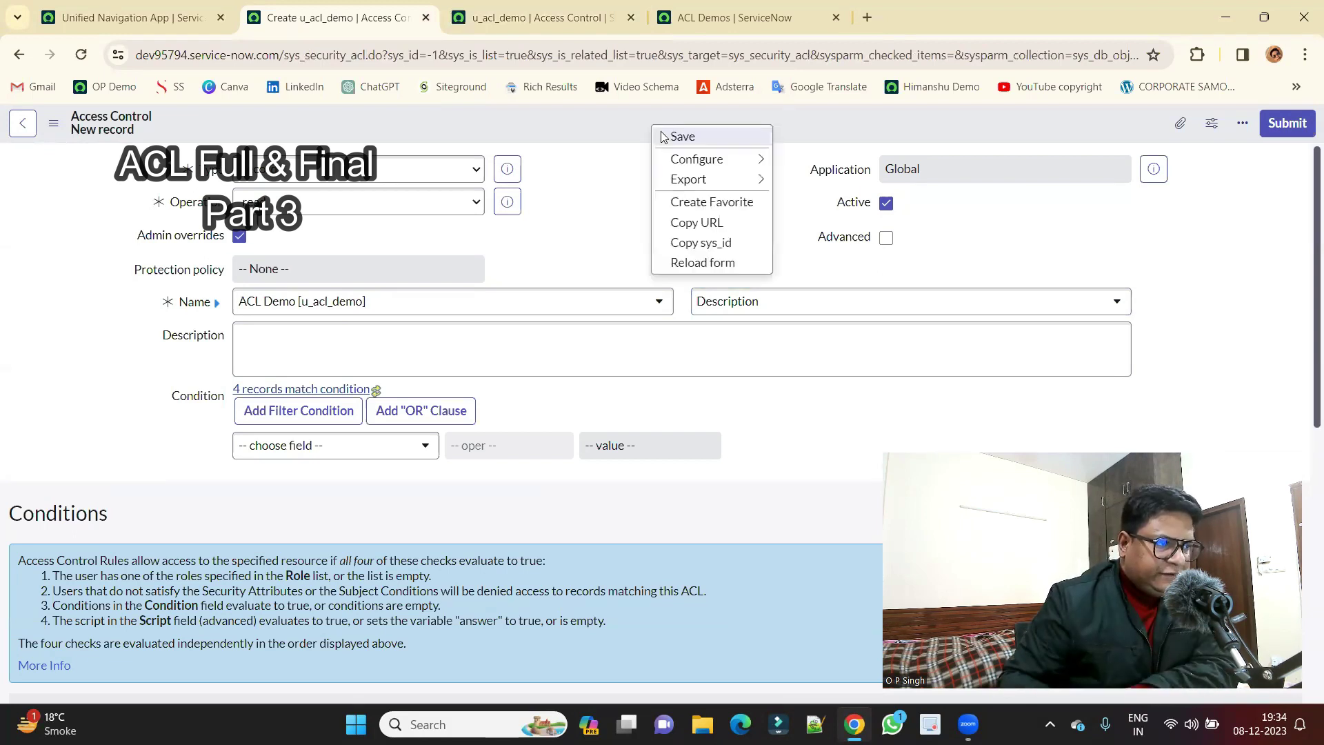
pyautogui.click(672, 135)
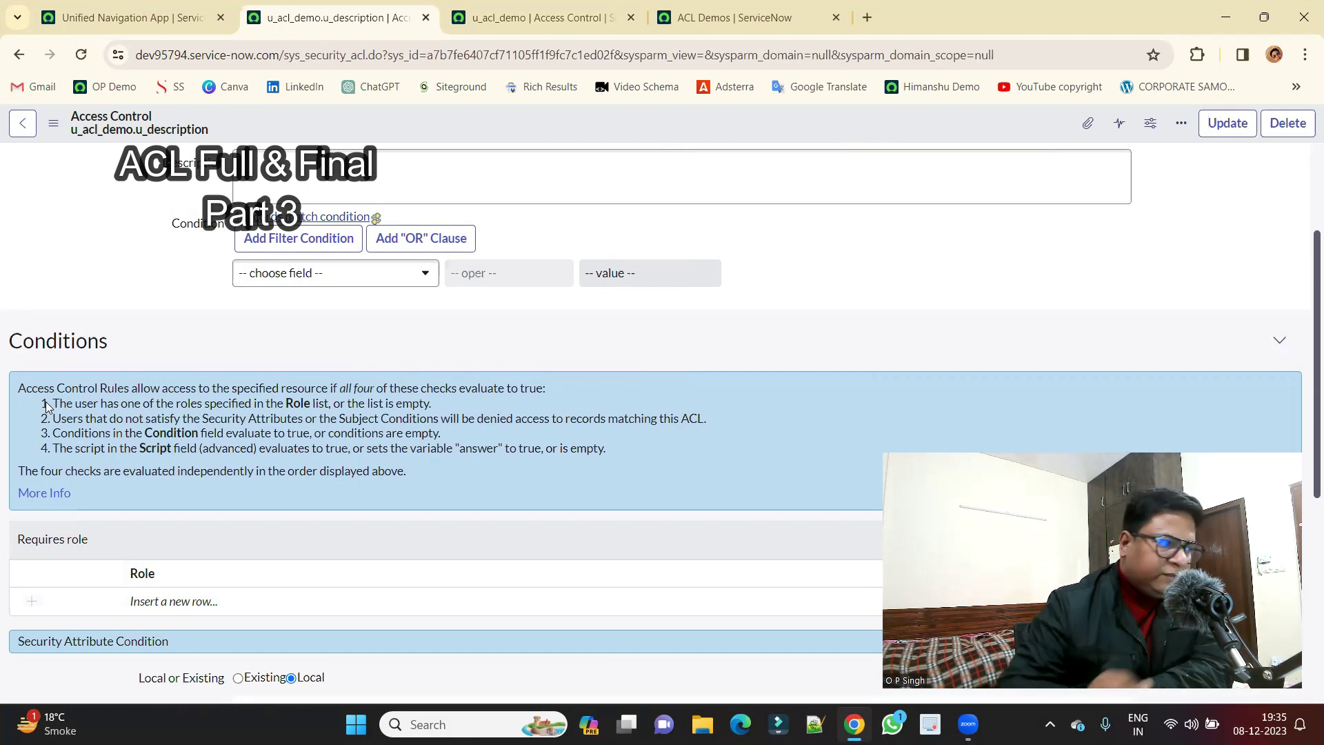
pyautogui.moveTo(46, 403); pyautogui.dragTo(50, 453)
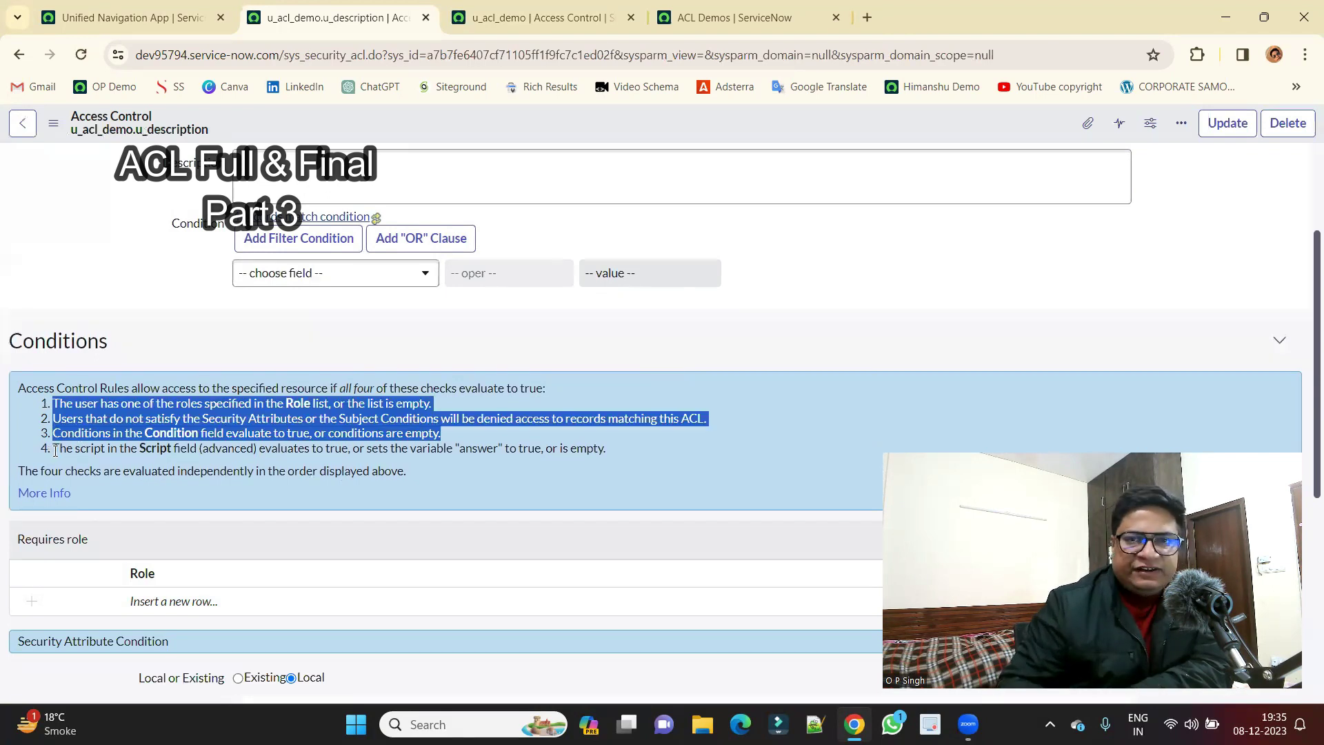
pyautogui.click(151, 396)
pyautogui.scroll(3, 151, 396)
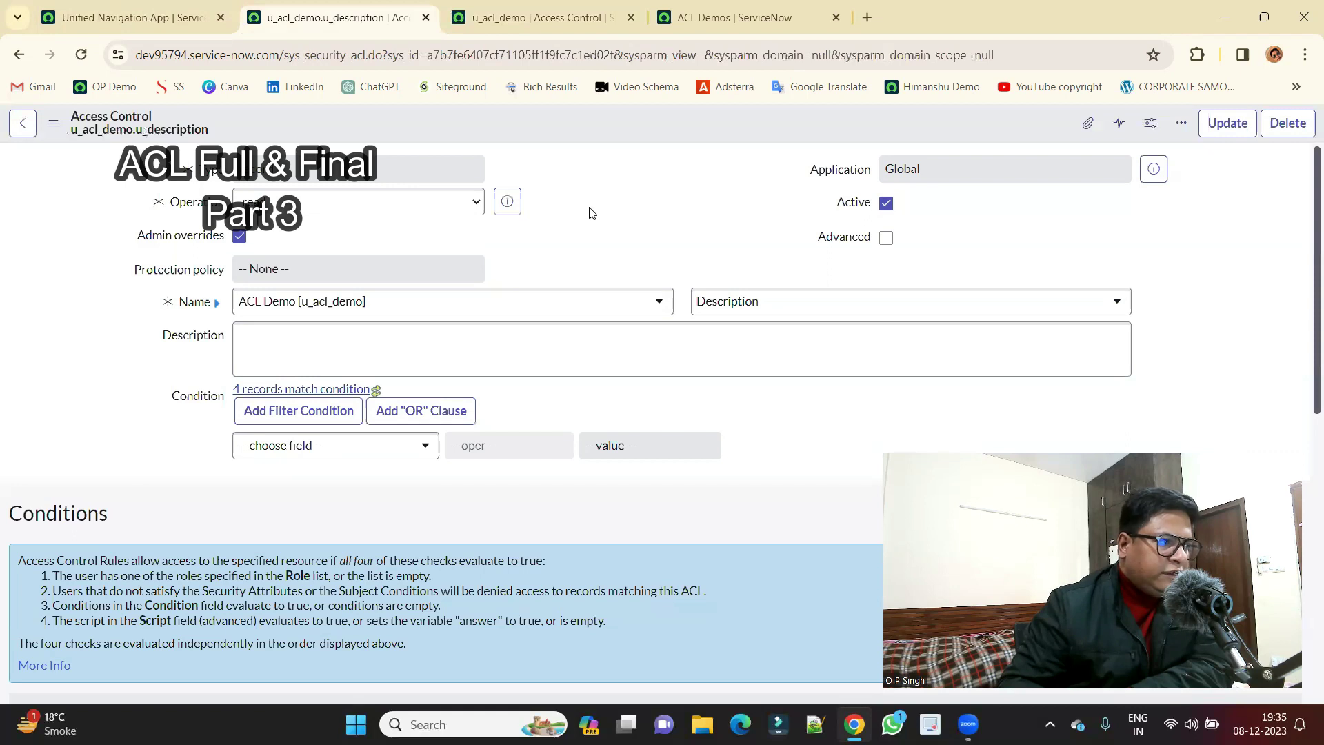
# Impersonate the ITIL User and reload the ACL Demos list
pyautogui.click(167, 7)
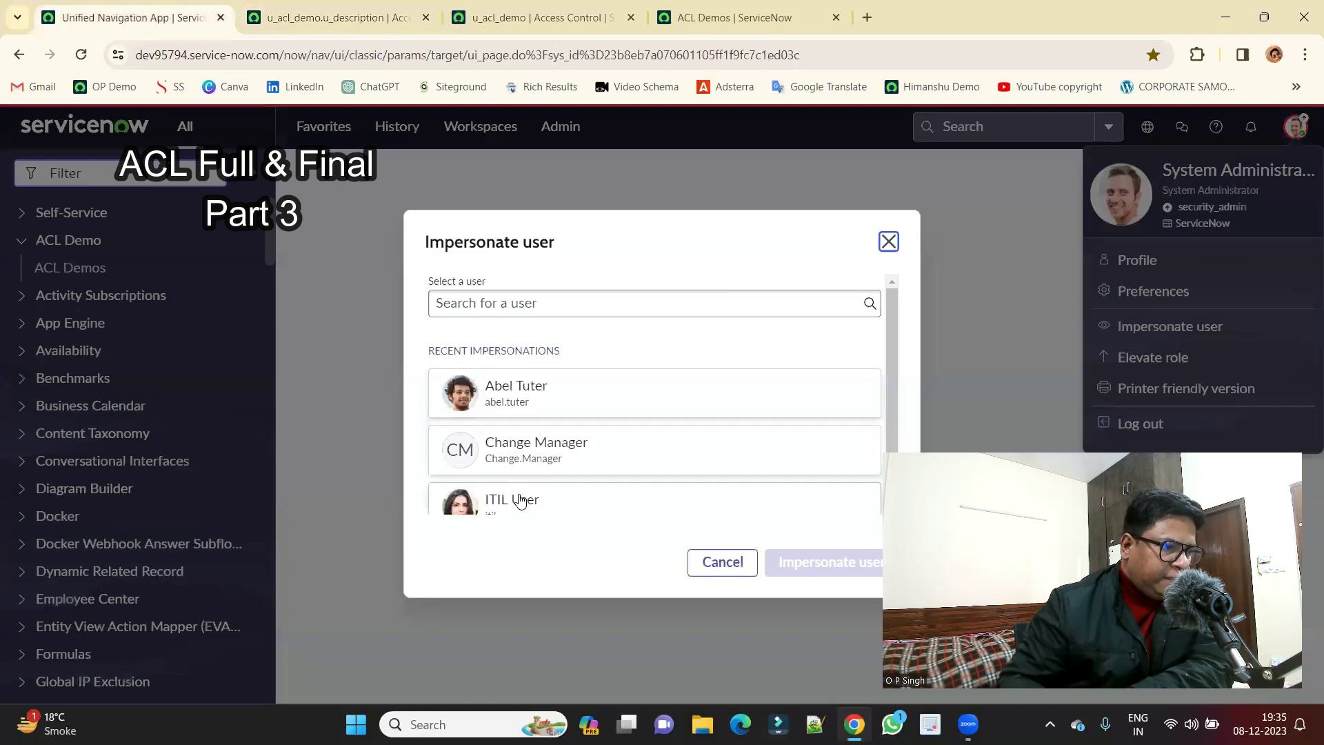
pyautogui.click(521, 501)
pyautogui.click(817, 564)
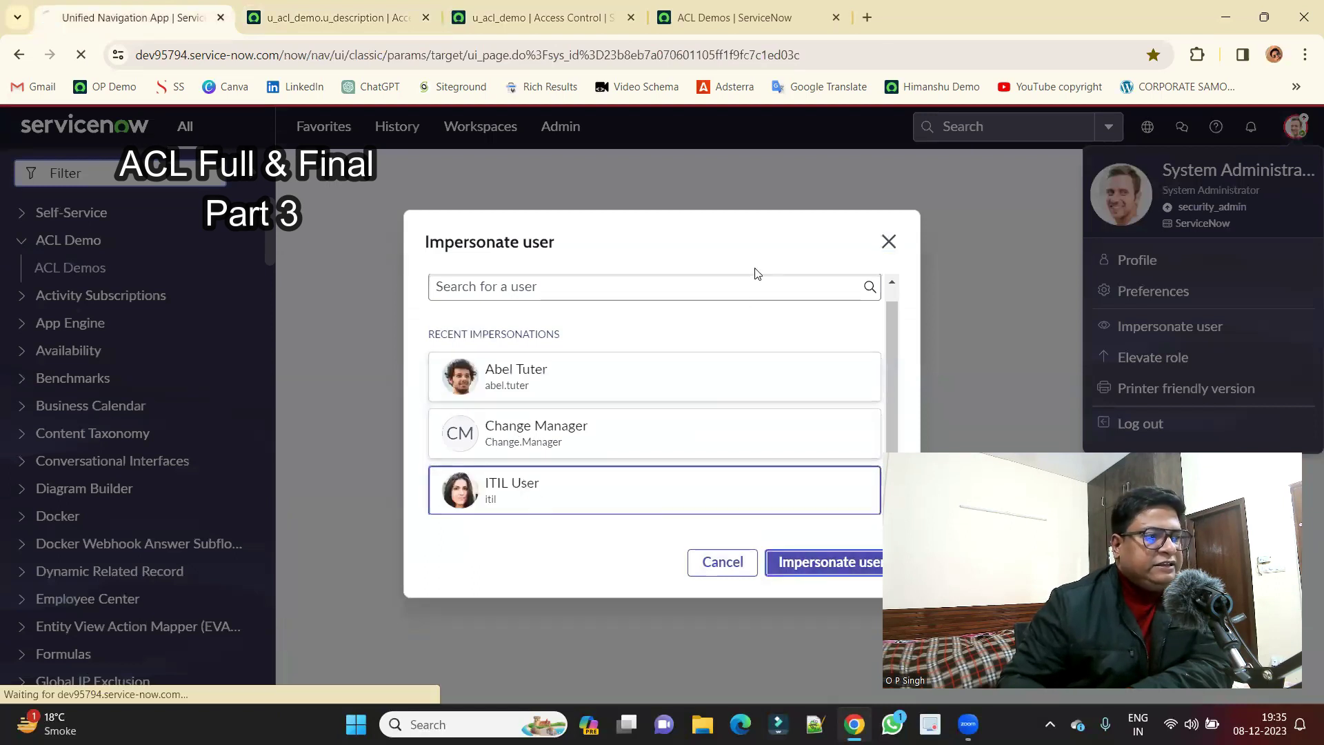
pyautogui.click(714, 15)
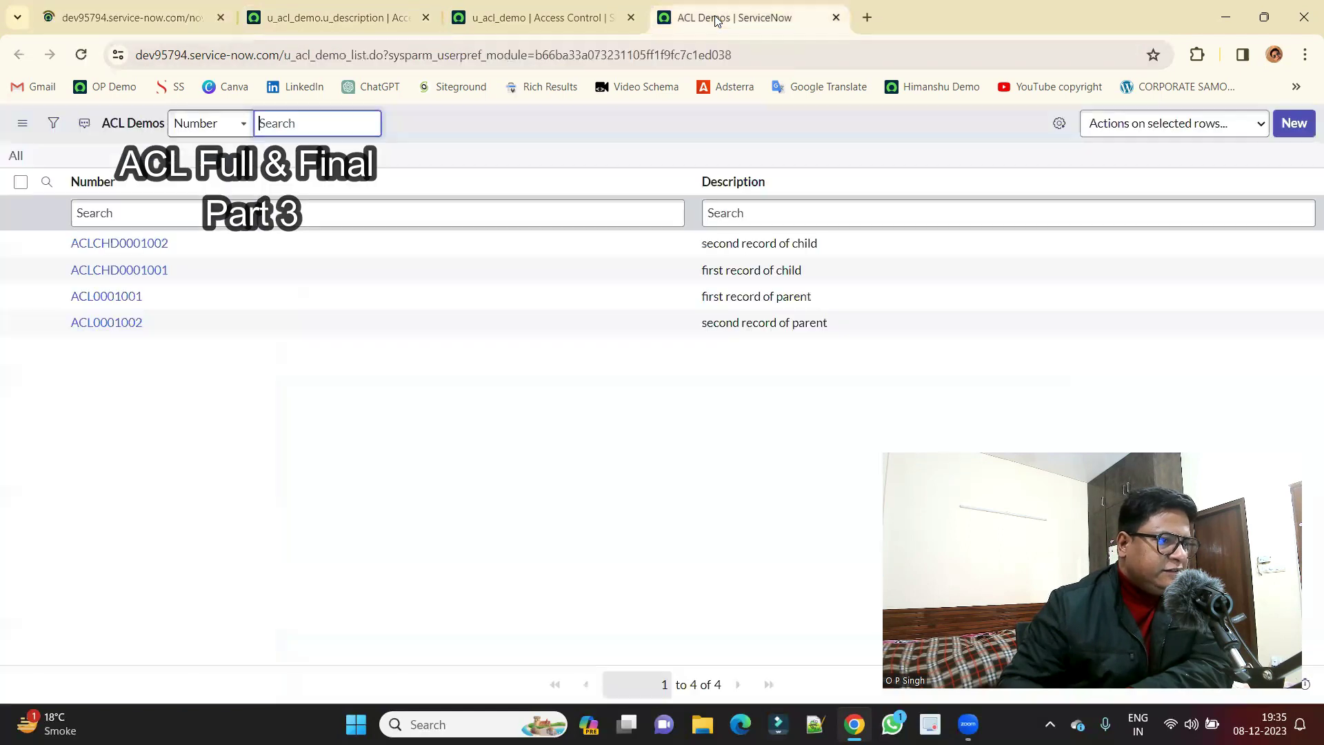
pyautogui.click(82, 56)
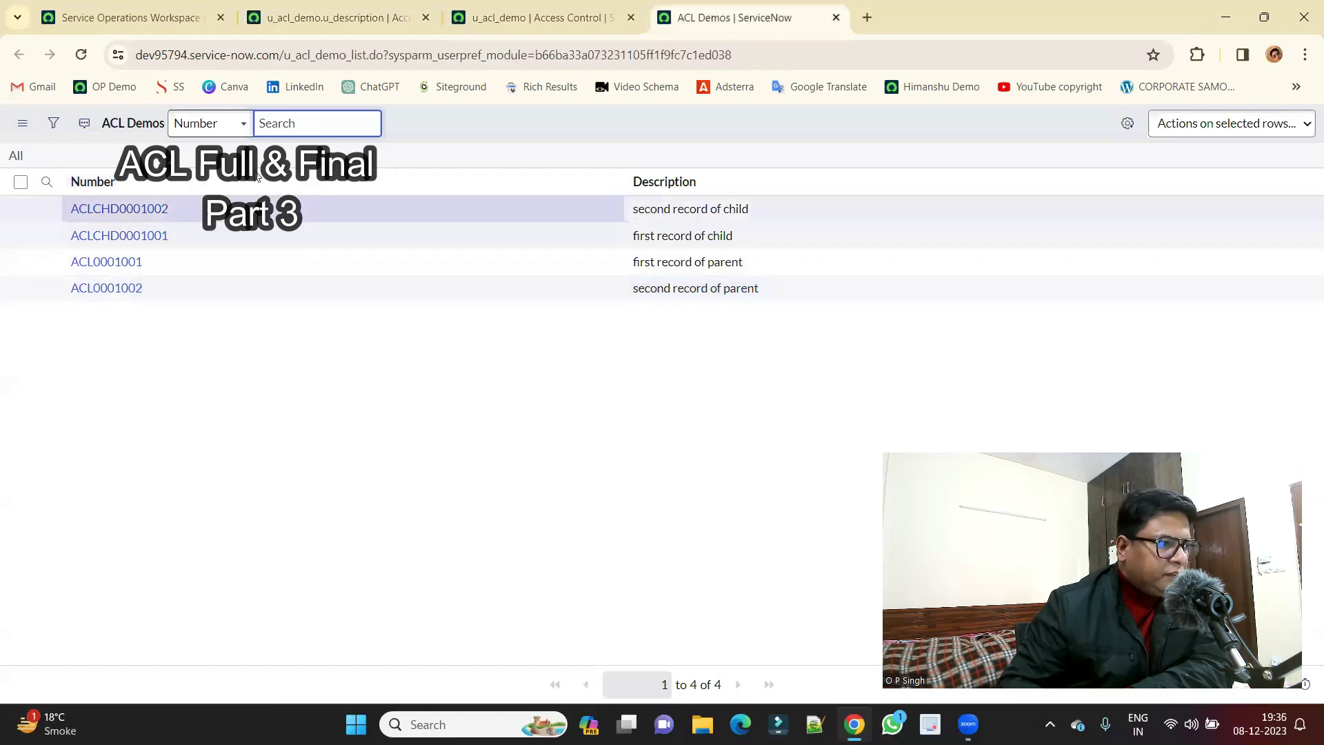
# Impersonate the recently used demo user from the workspace and reload ACL Demos, where Description still shows
pyautogui.click(100, 23)
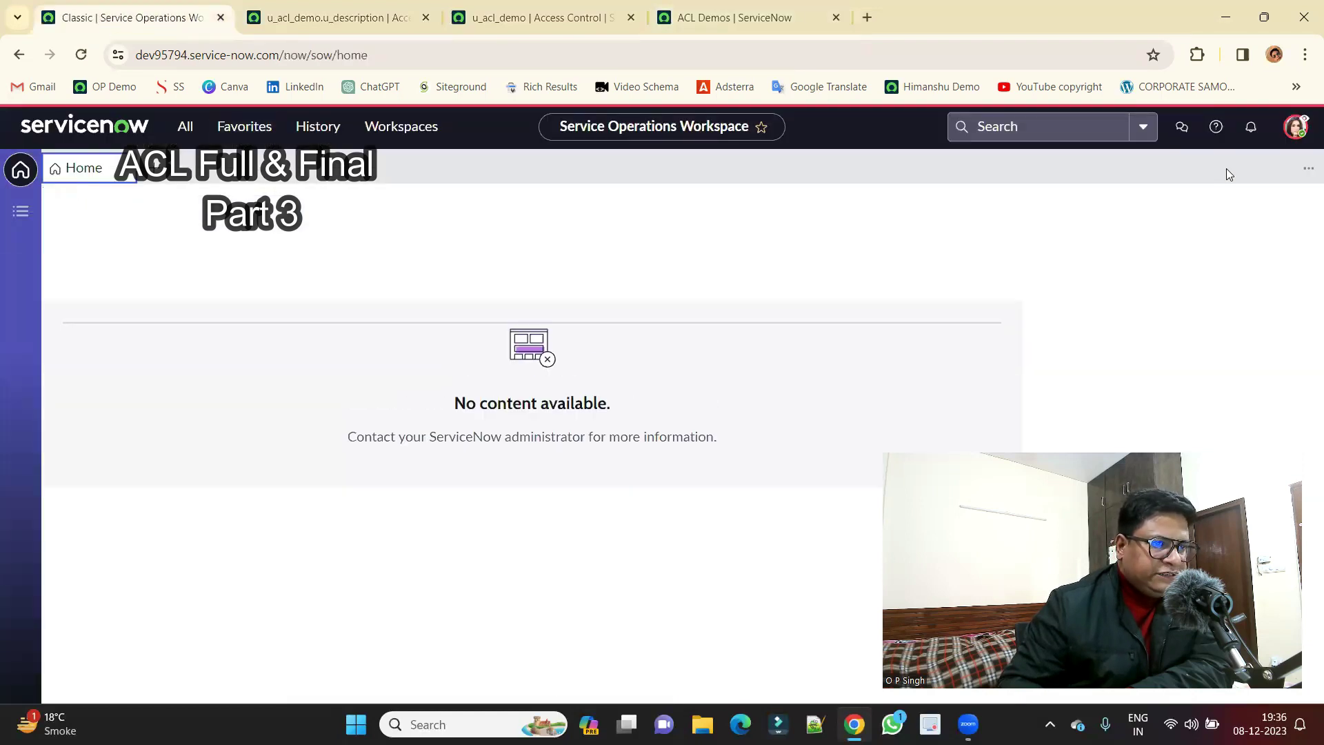
pyautogui.click(1294, 127)
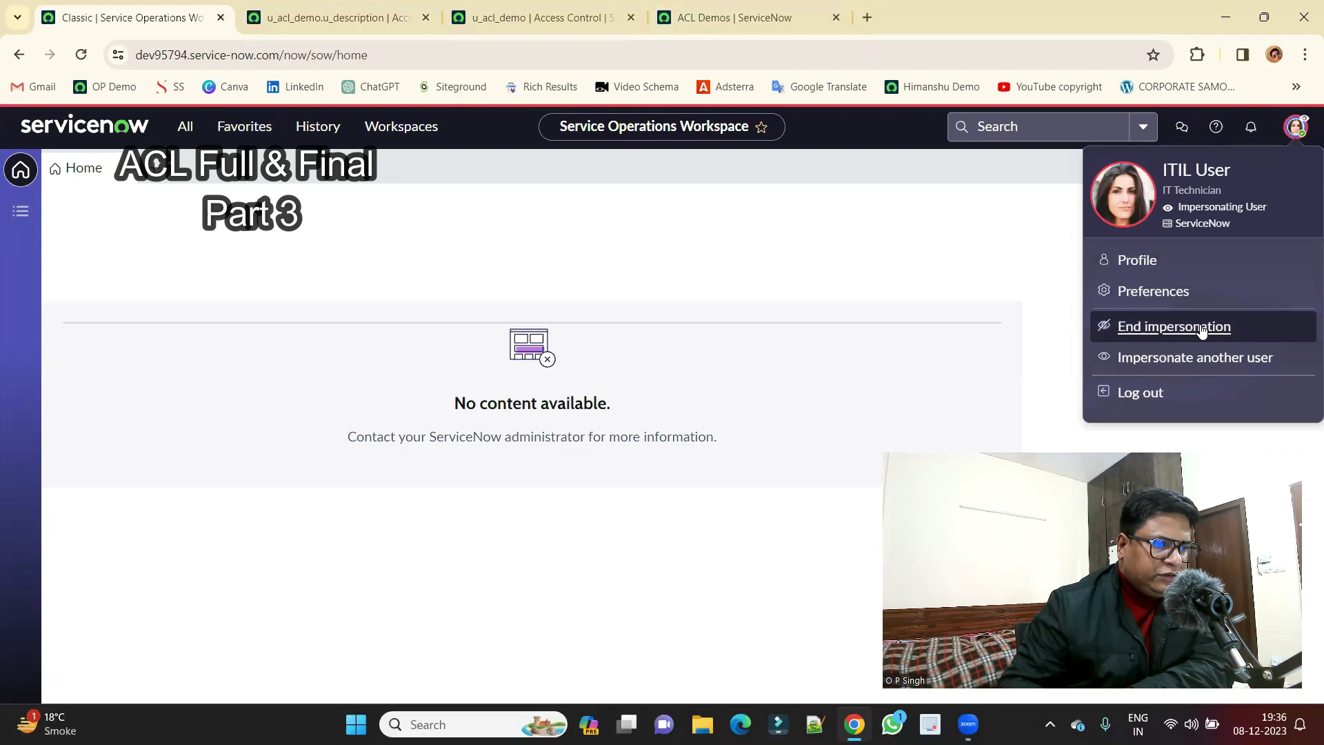
pyautogui.click(1189, 371)
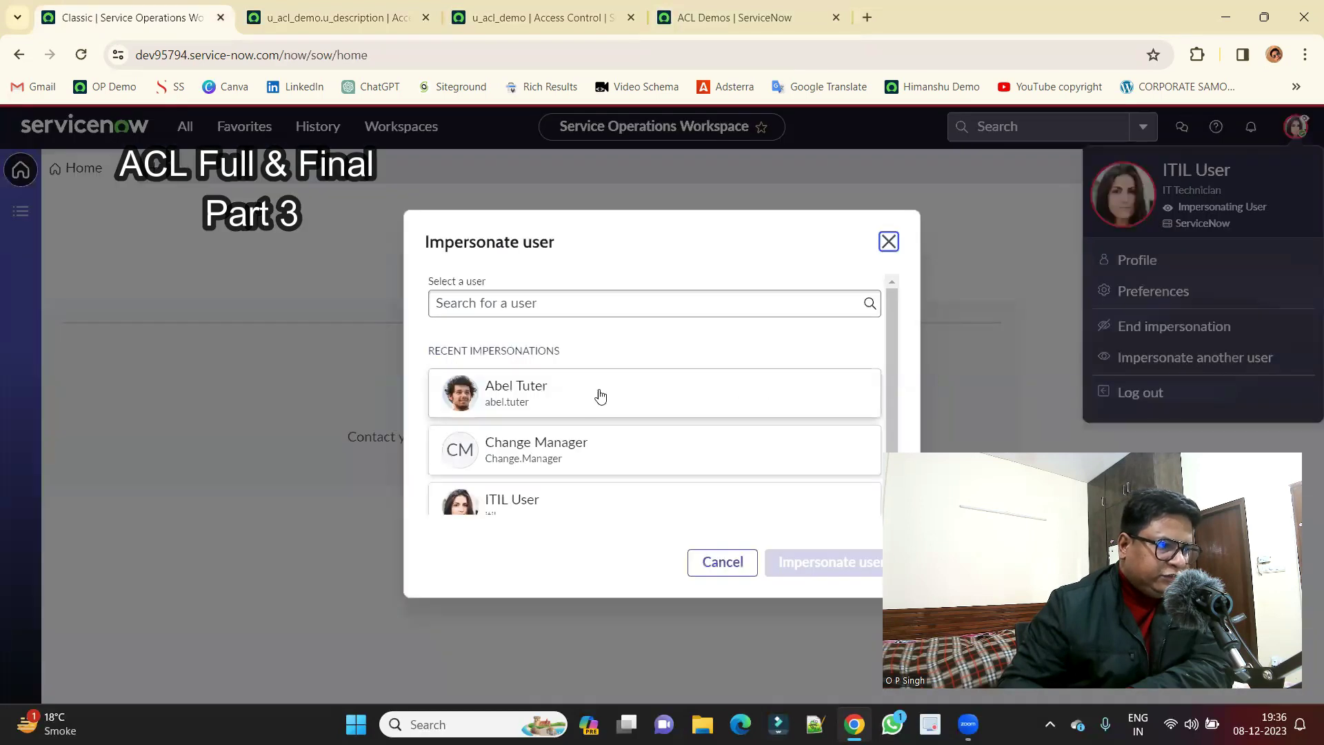
pyautogui.click(547, 393)
pyautogui.click(801, 566)
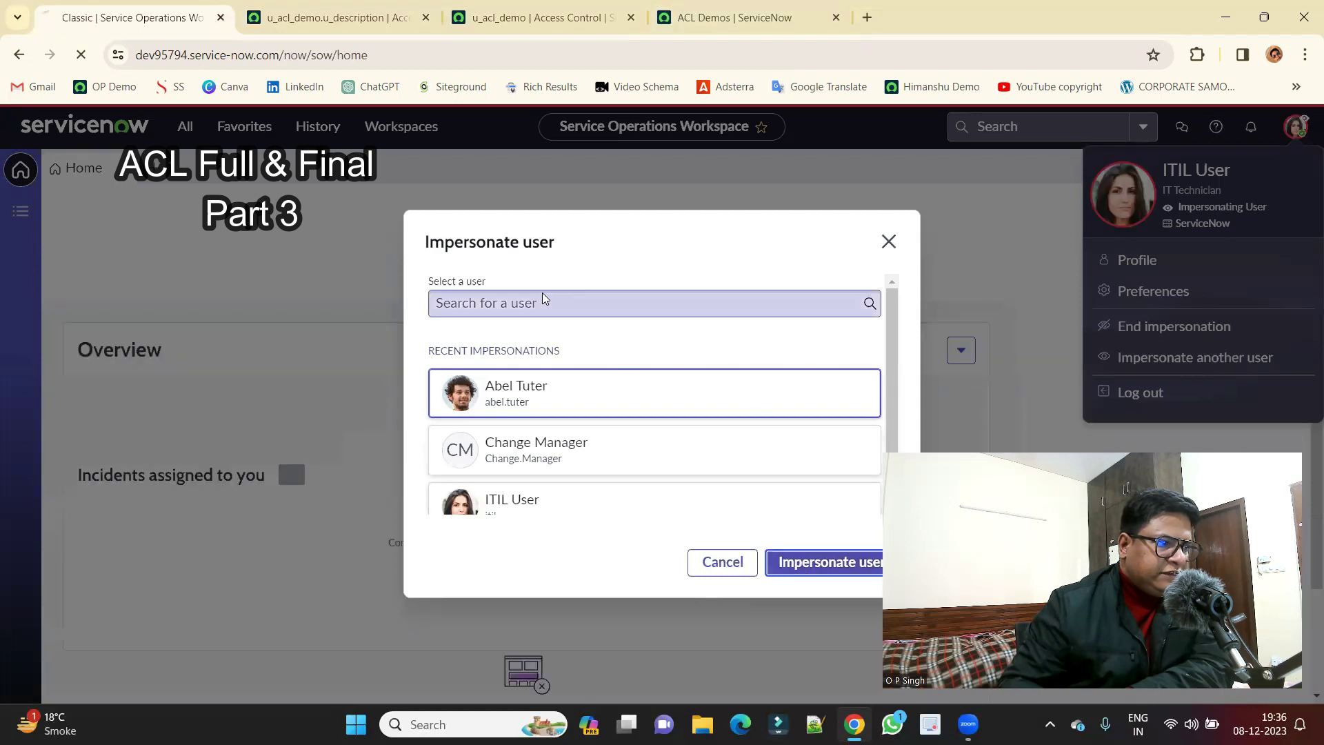
pyautogui.click(709, 29)
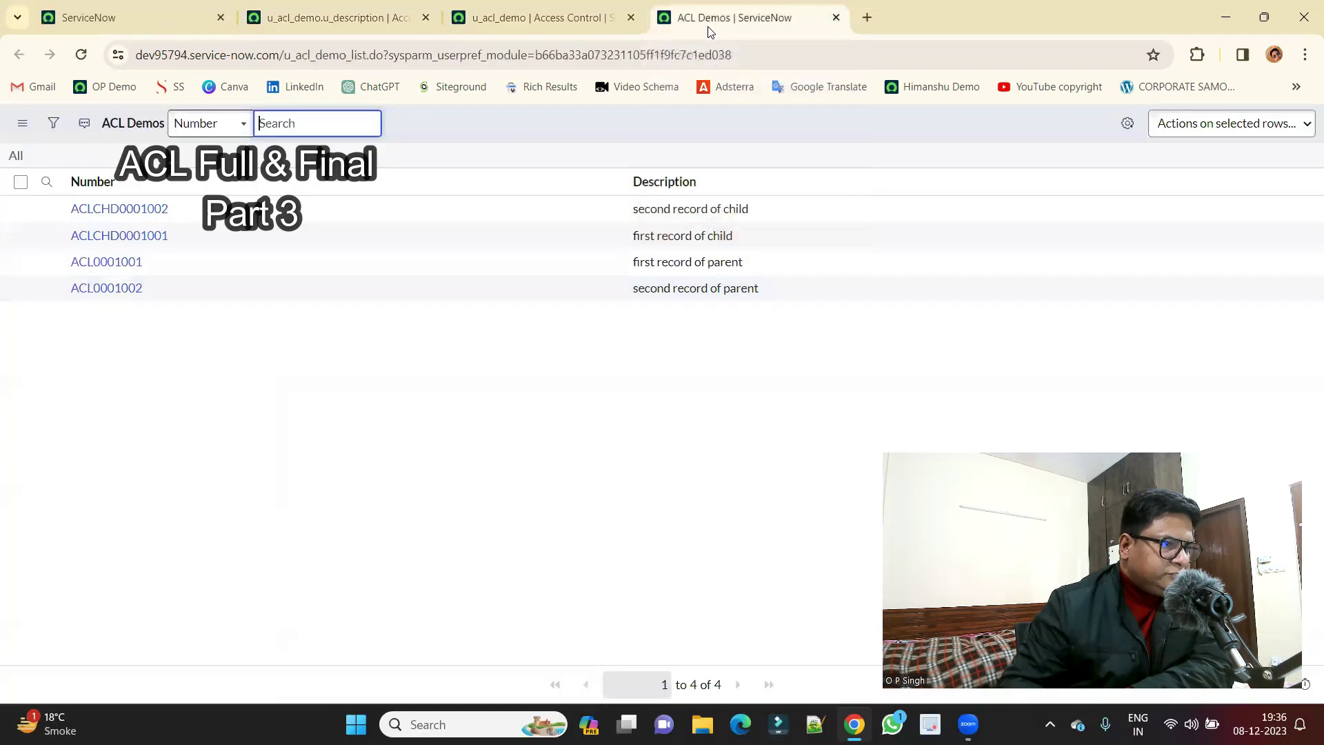
pyautogui.click(81, 57)
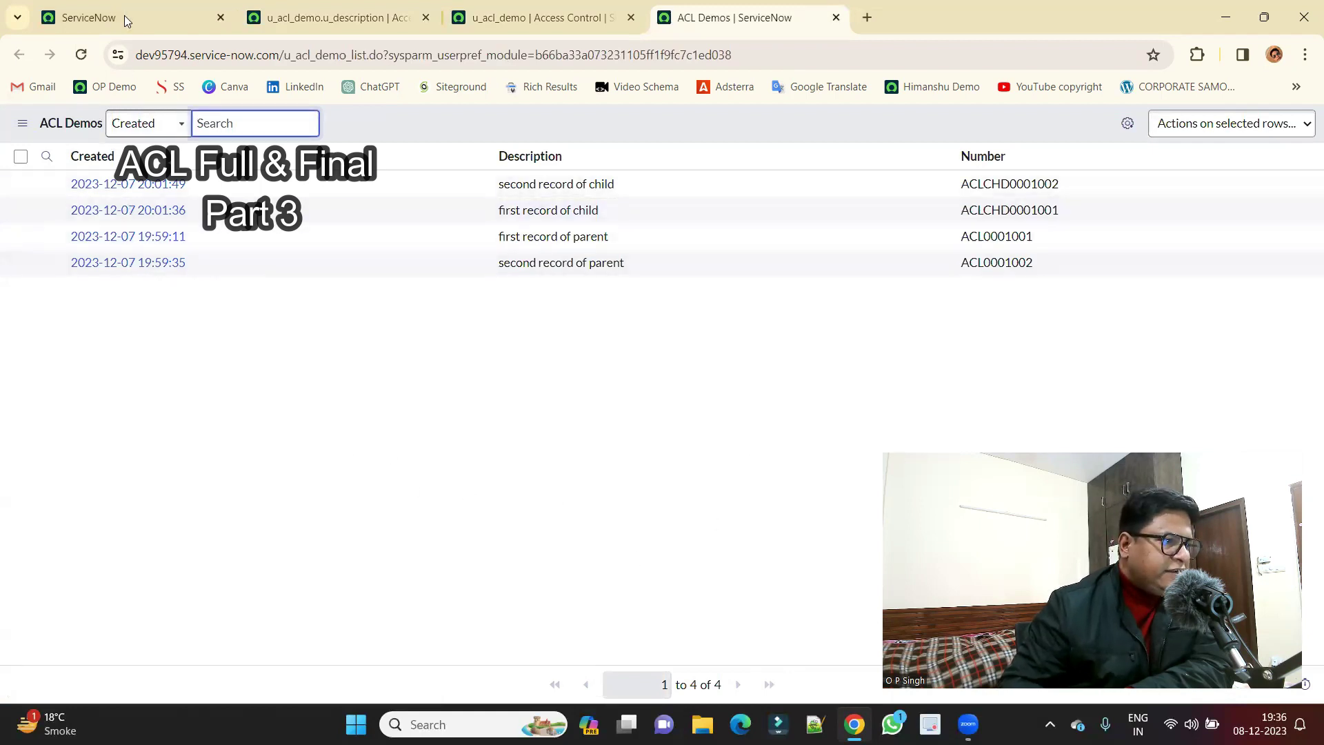
# End the impersonation to return as System Administrator
pyautogui.click(150, 15)
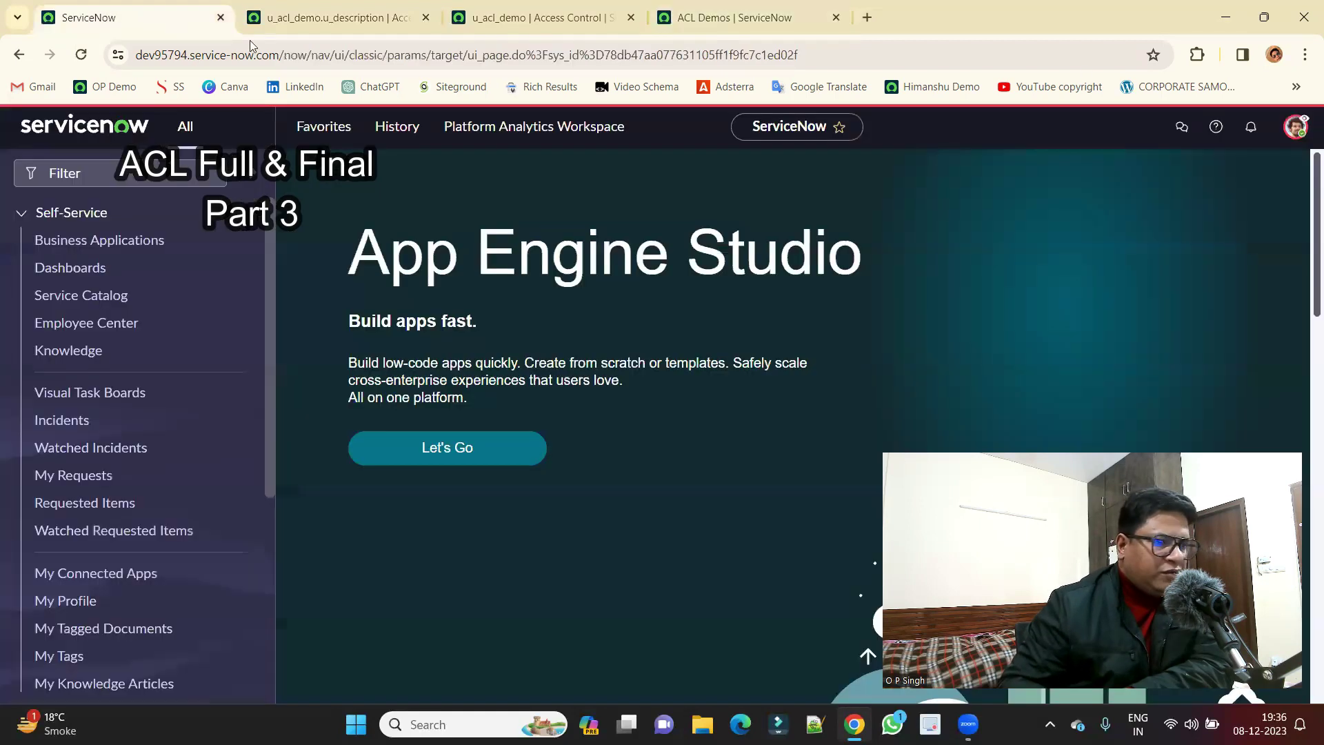
pyautogui.click(1296, 126)
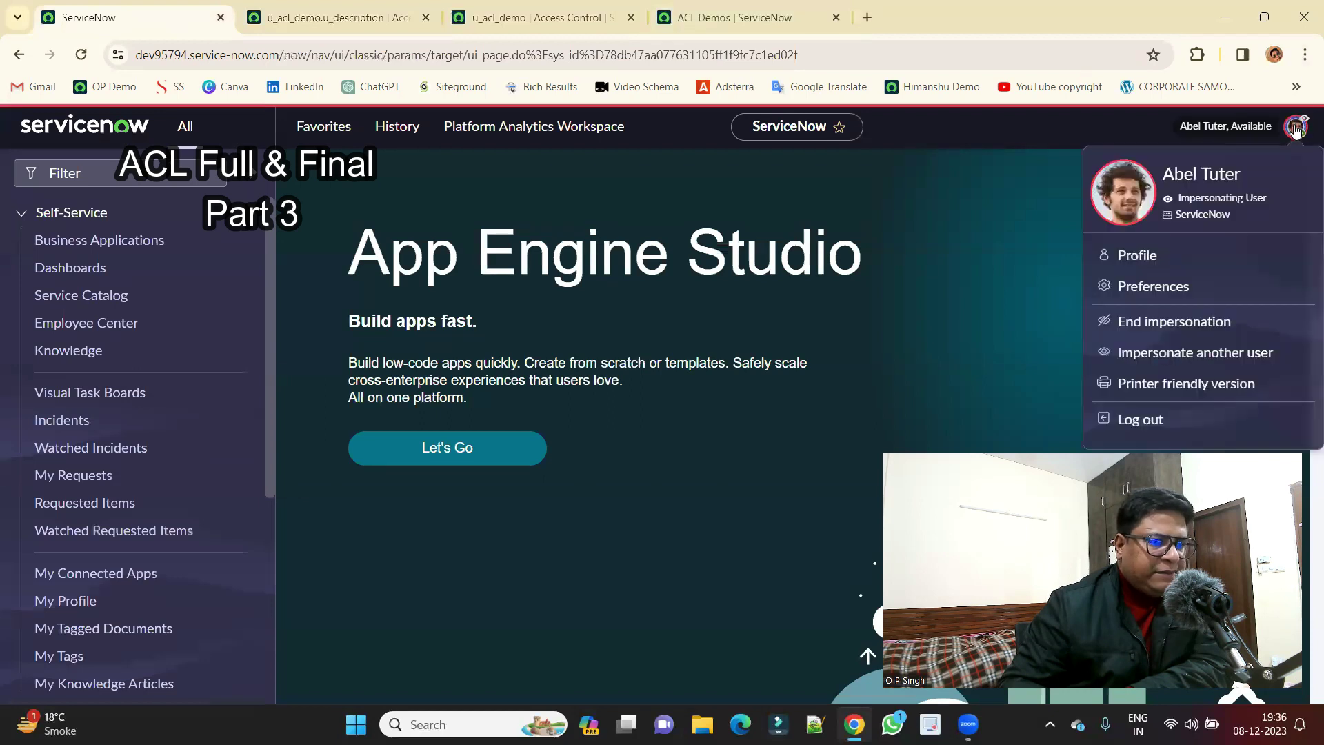
pyautogui.click(1155, 322)
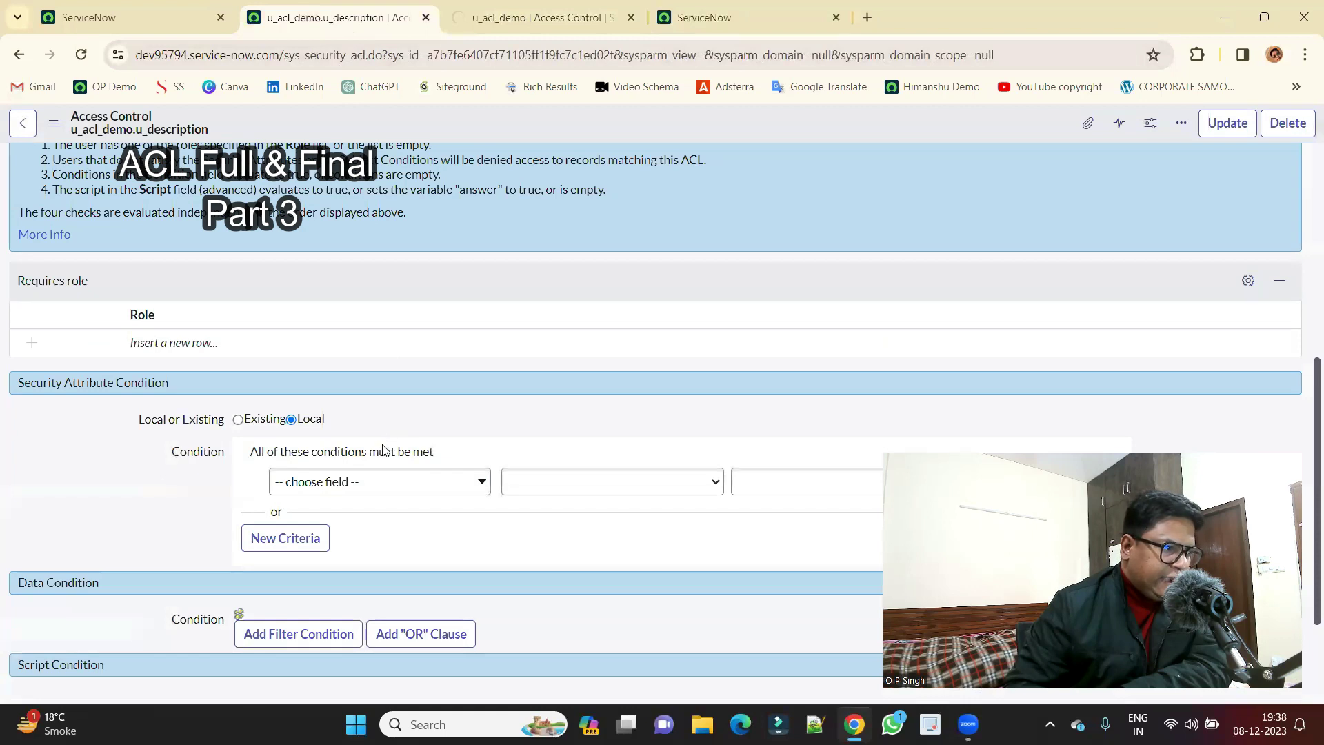
# Add itil as the required role on the Description access control
pyautogui.scroll(5, 384, 450)
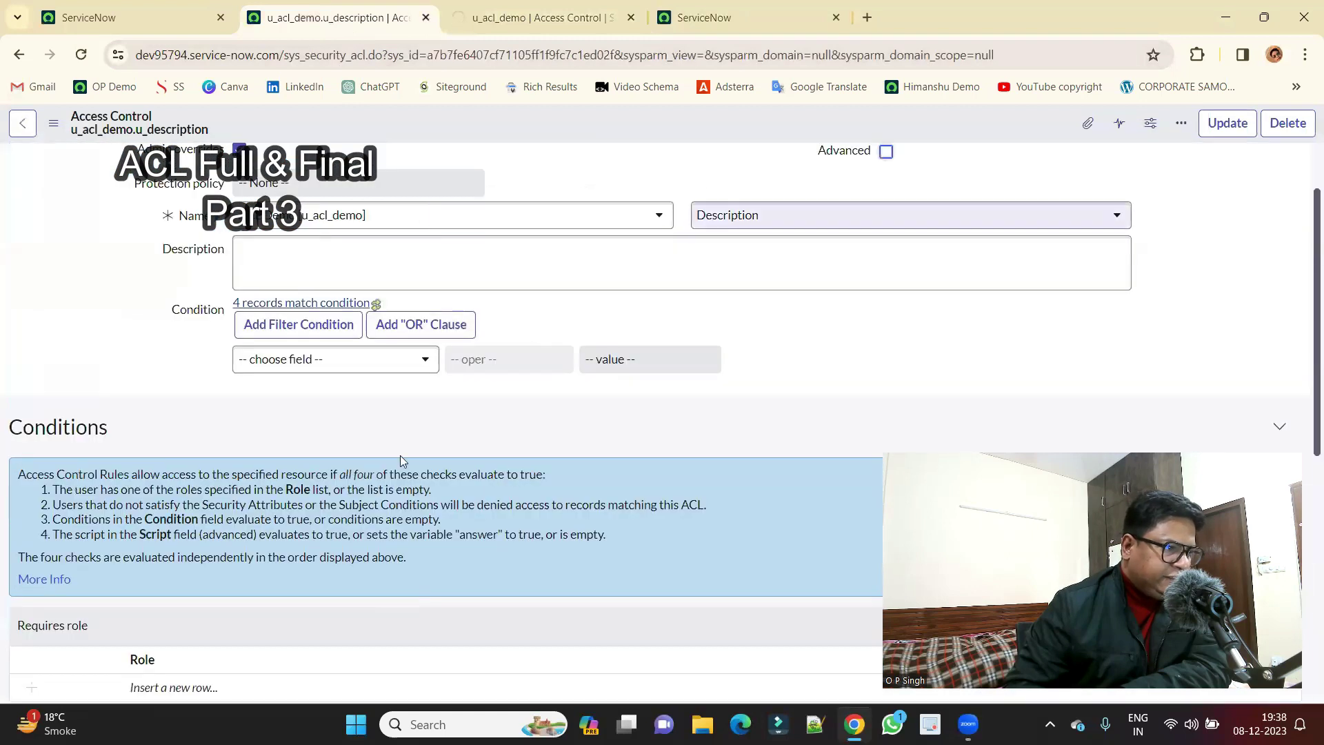
pyautogui.scroll(-1, 400, 480)
pyautogui.scroll(-3, 400, 481)
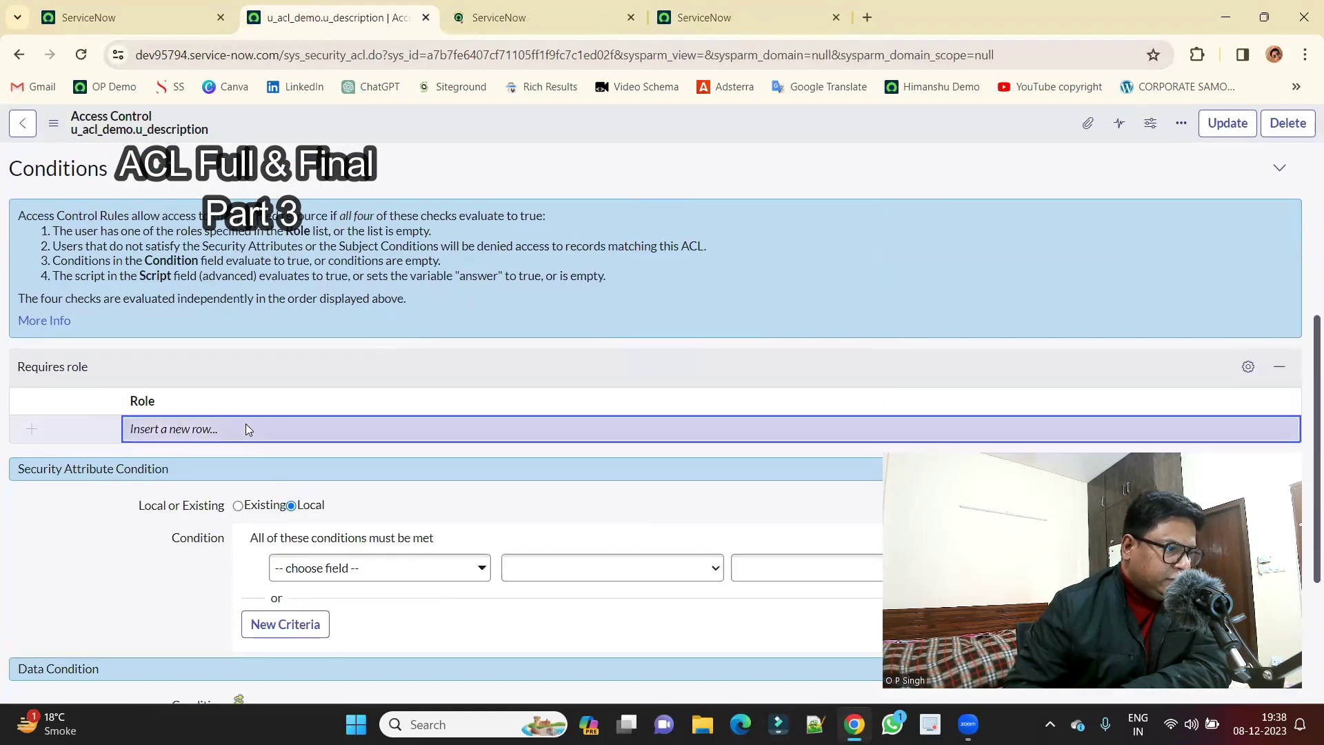
pyautogui.doubleClick(246, 424)
pyautogui.write('itil')
pyautogui.press('Return')
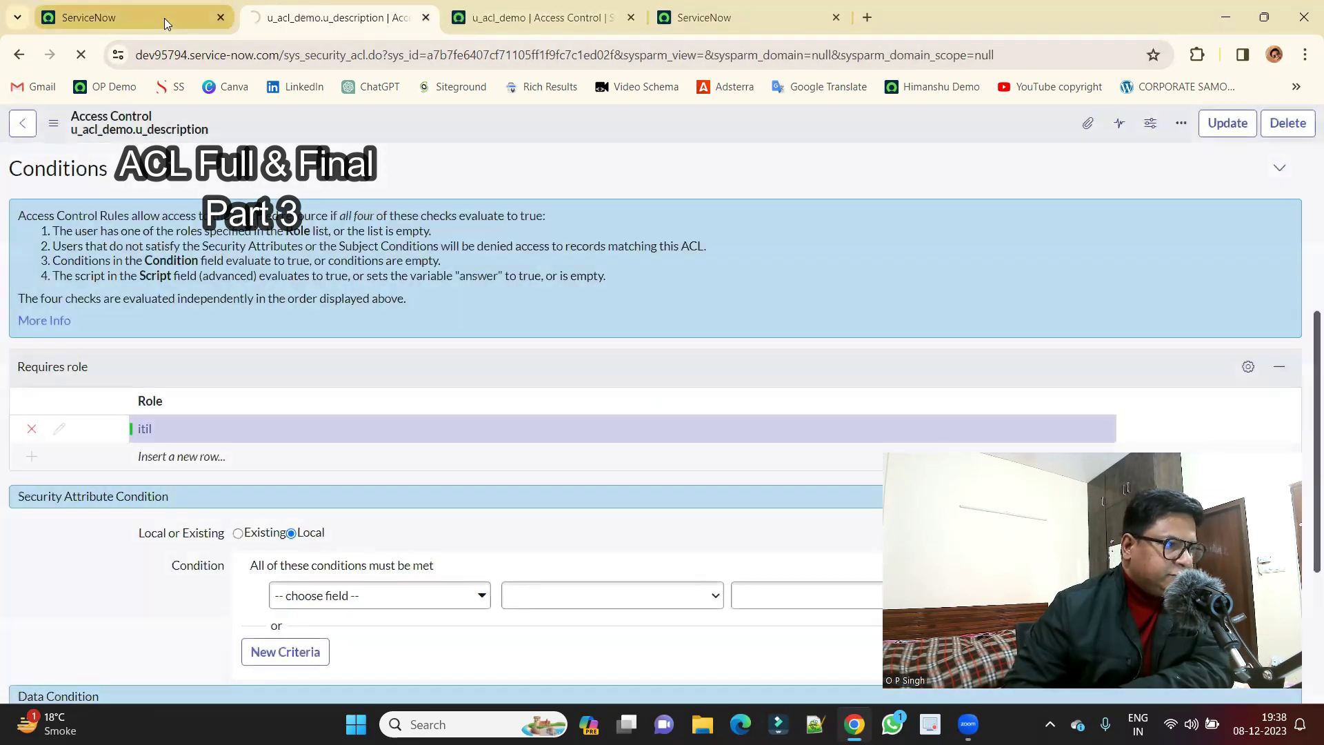
pyautogui.click(164, 18)
pyautogui.click(1296, 127)
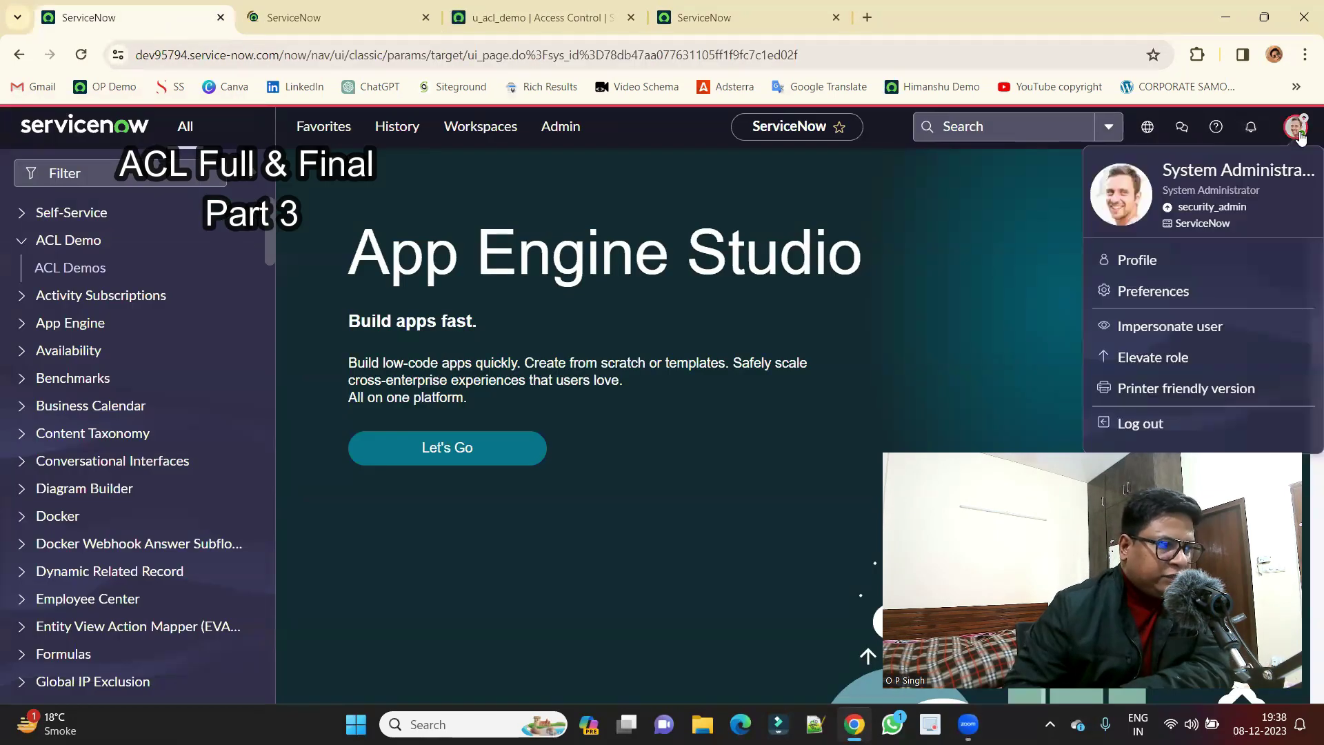
# Impersonate the demo user again and reload ACL Demos, now showing only Created and Number columns
pyautogui.click(1173, 328)
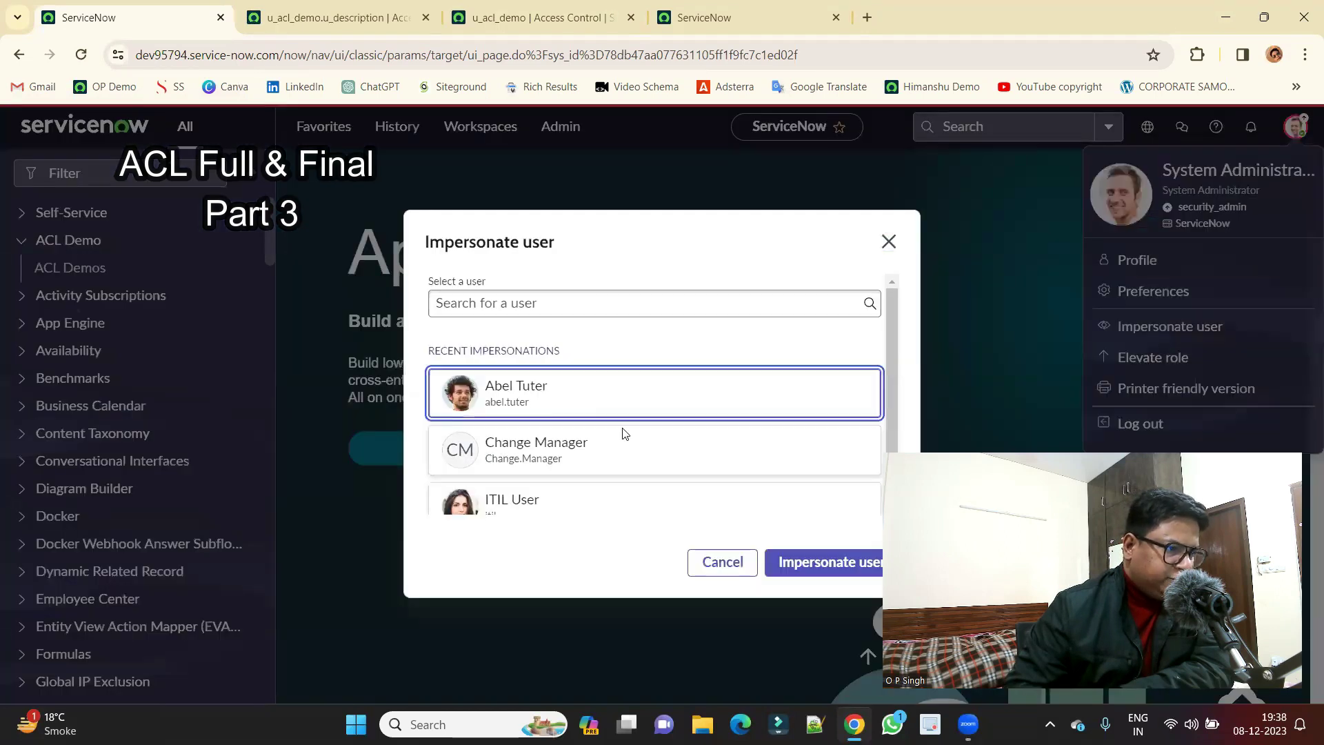
pyautogui.click(820, 562)
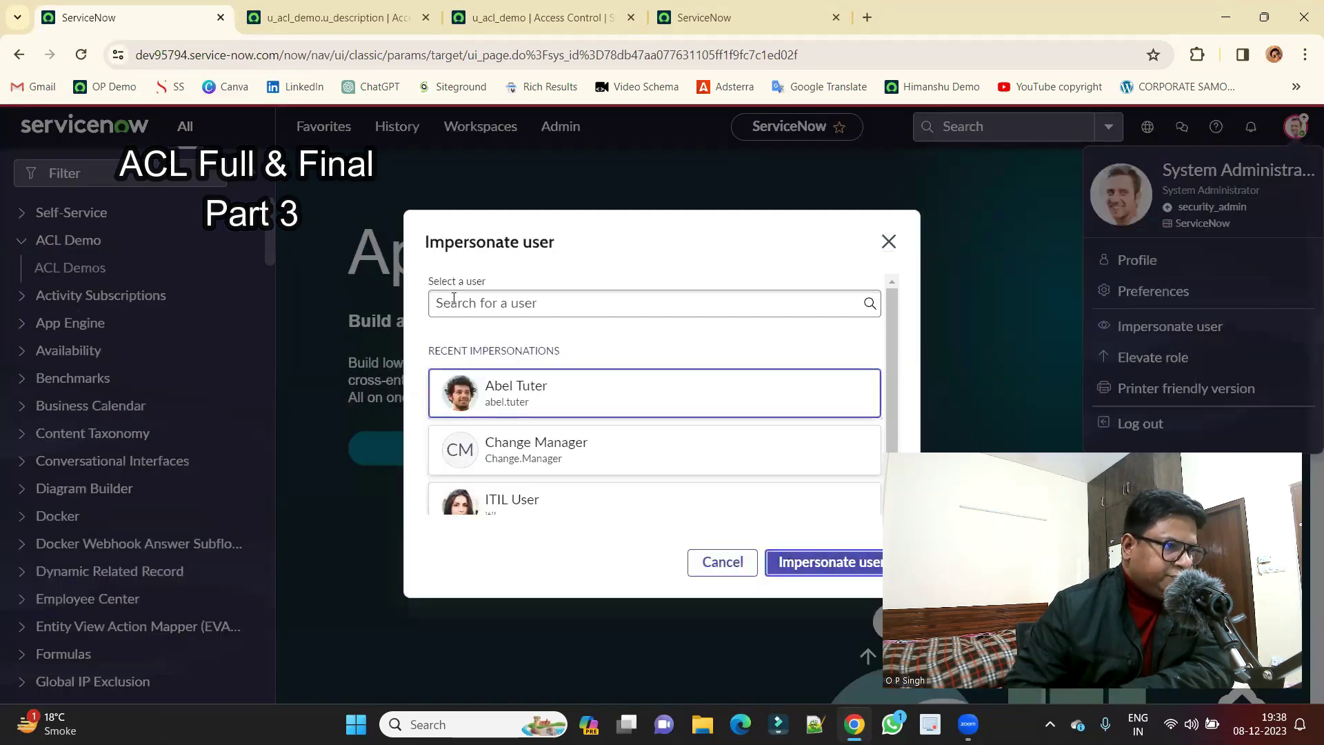
pyautogui.click(538, 21)
pyautogui.click(703, 18)
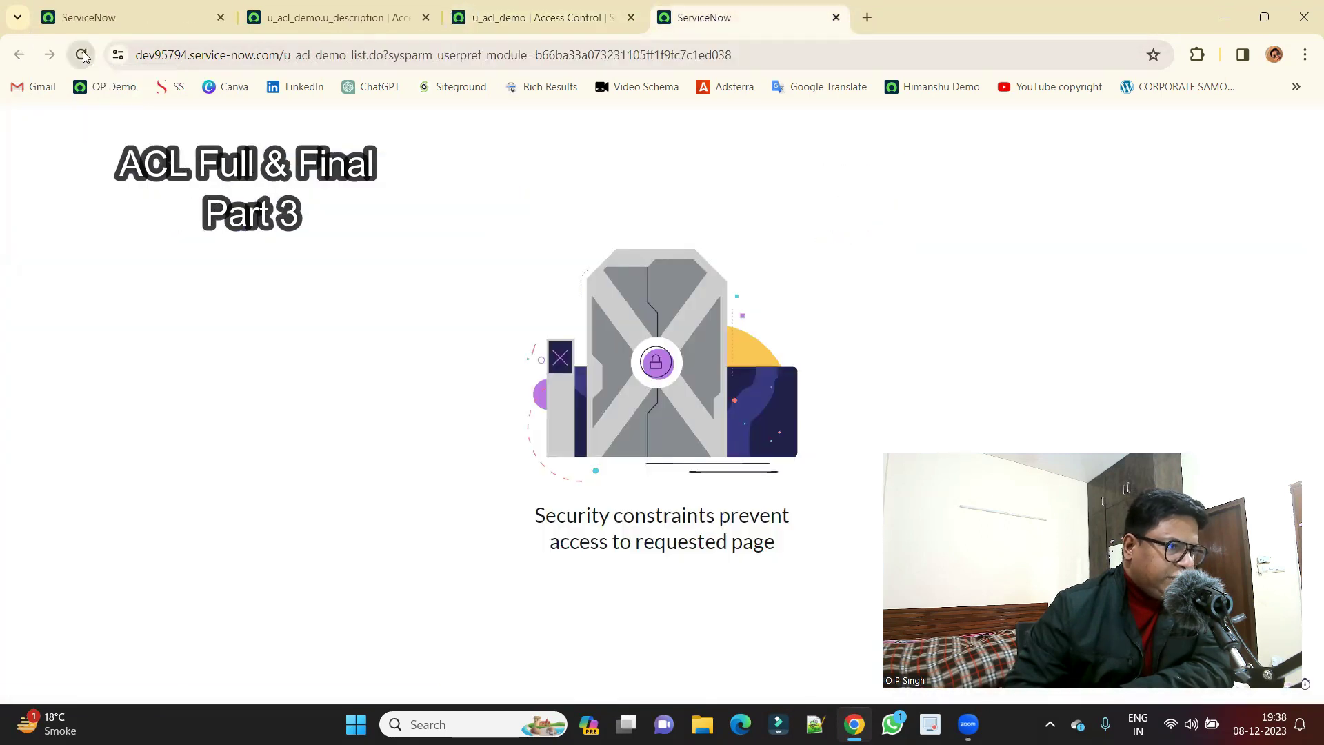
pyautogui.click(82, 55)
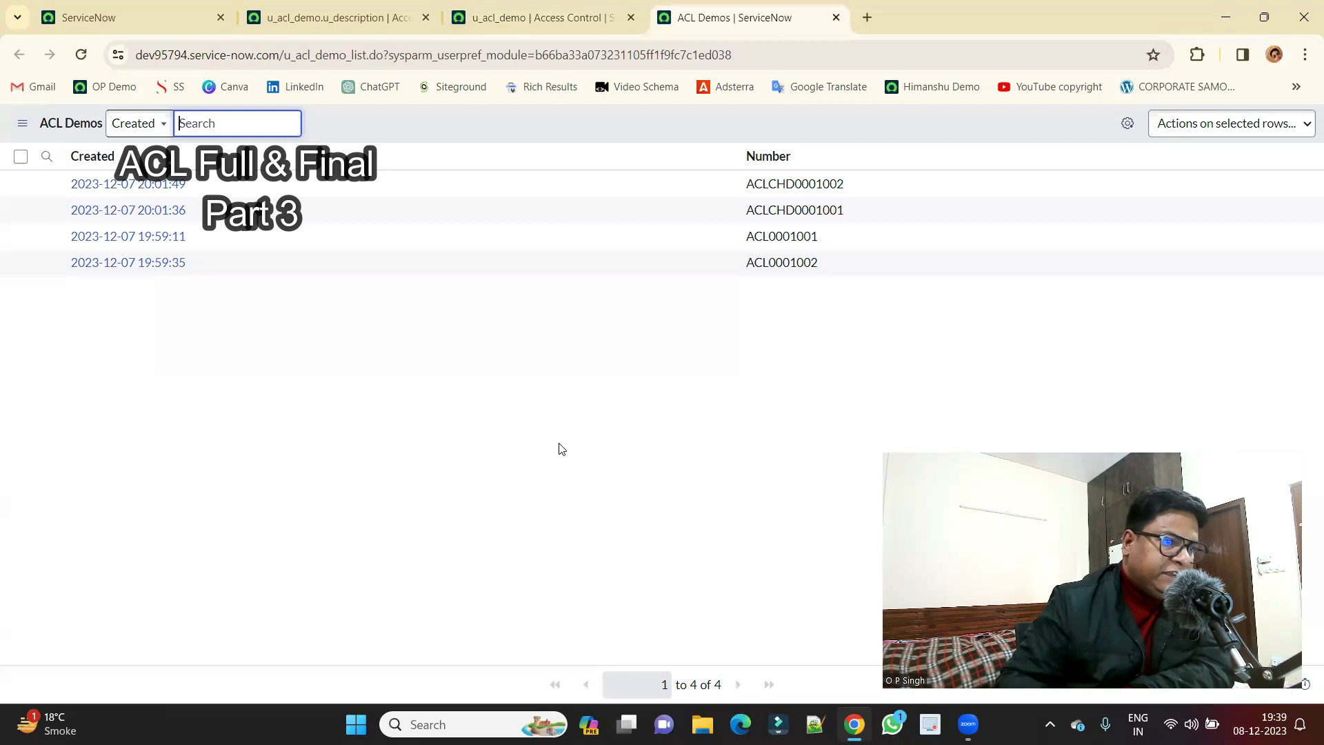
# Open Personalize List Columns using the gear icon on the ACL Demos list
pyautogui.click(1128, 122)
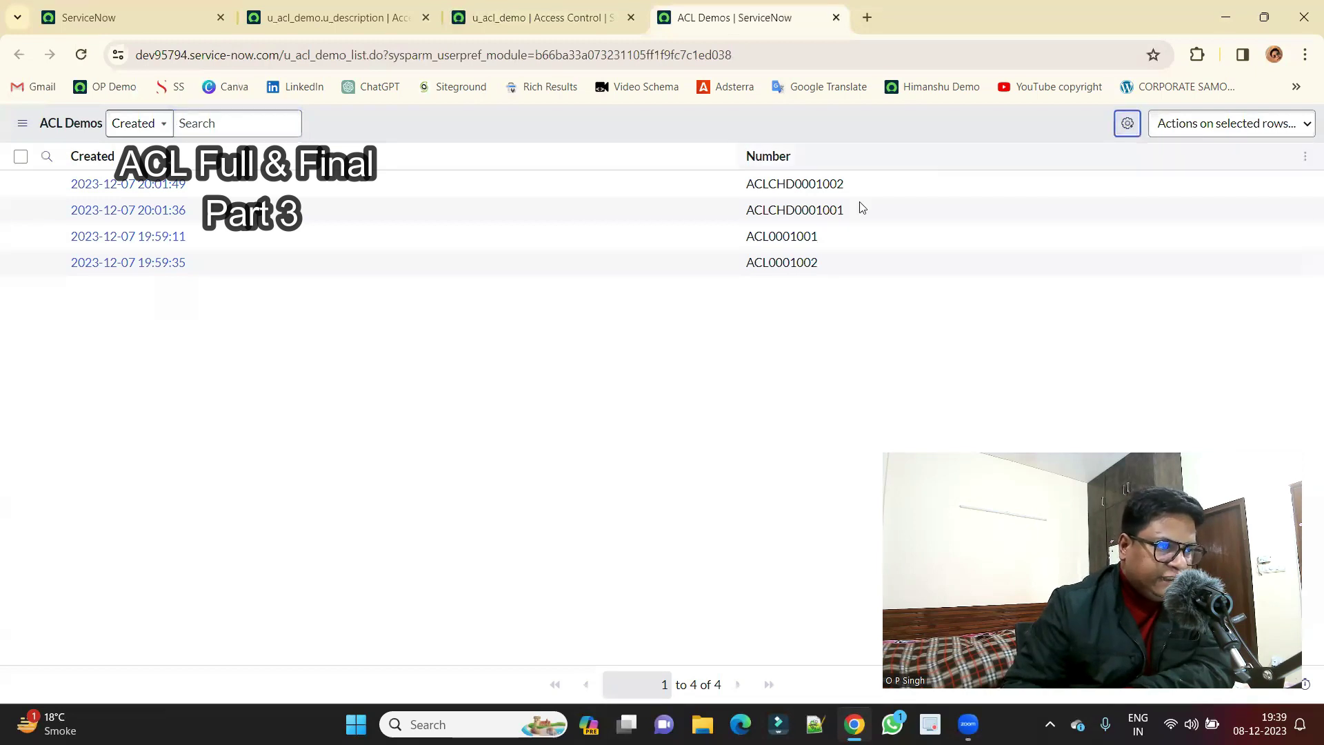